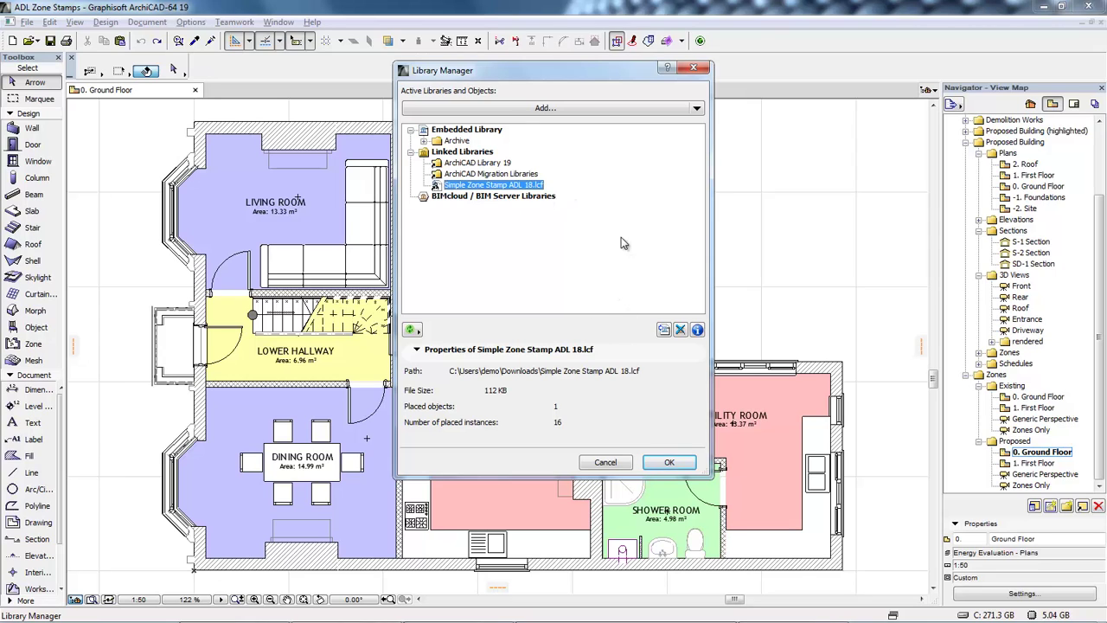
Step: Confirm the linked libraries, and examine the zone categories and the zone stamps available for the Bathroom / WC category
{"action": "left_click", "coordinate": [671, 464]}
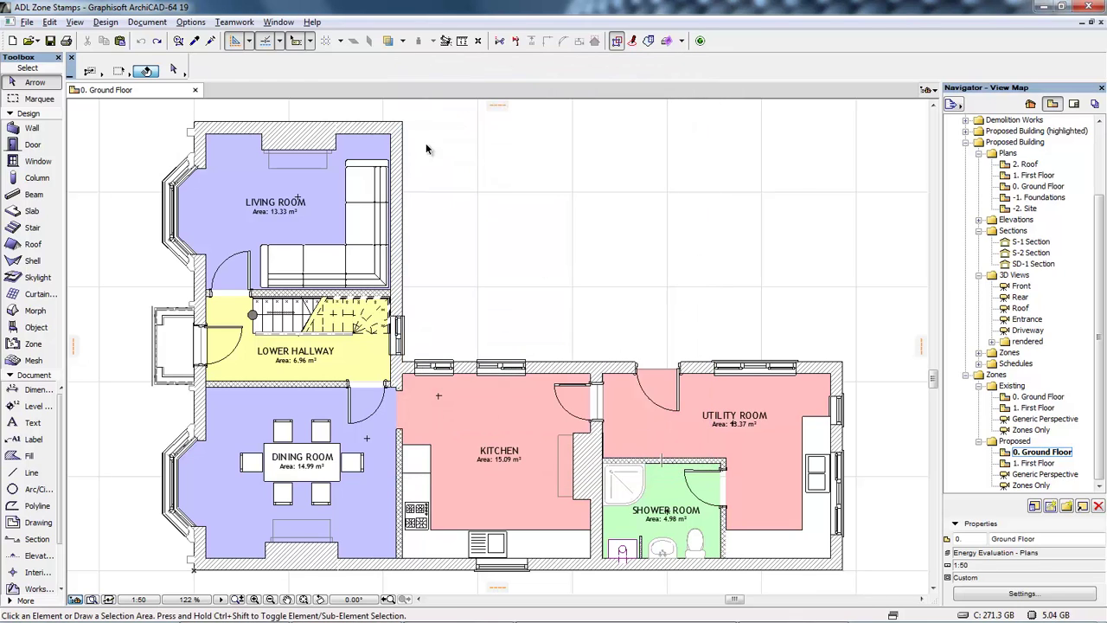
{"action": "left_click", "coordinate": [190, 22]}
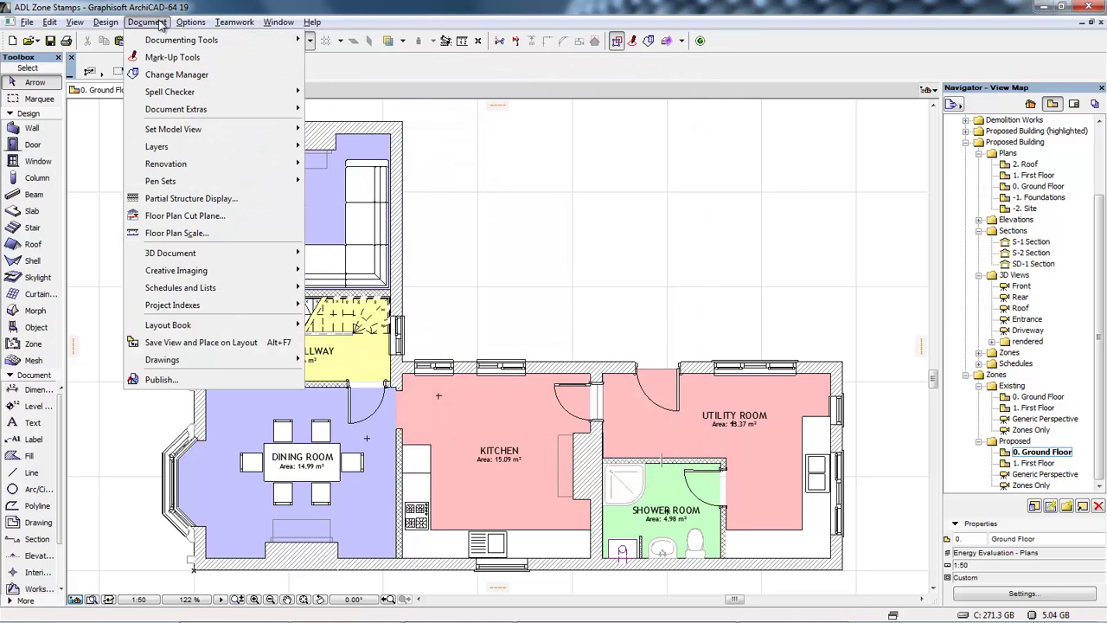
{"action": "mouse_move", "coordinate": [260, 39]}
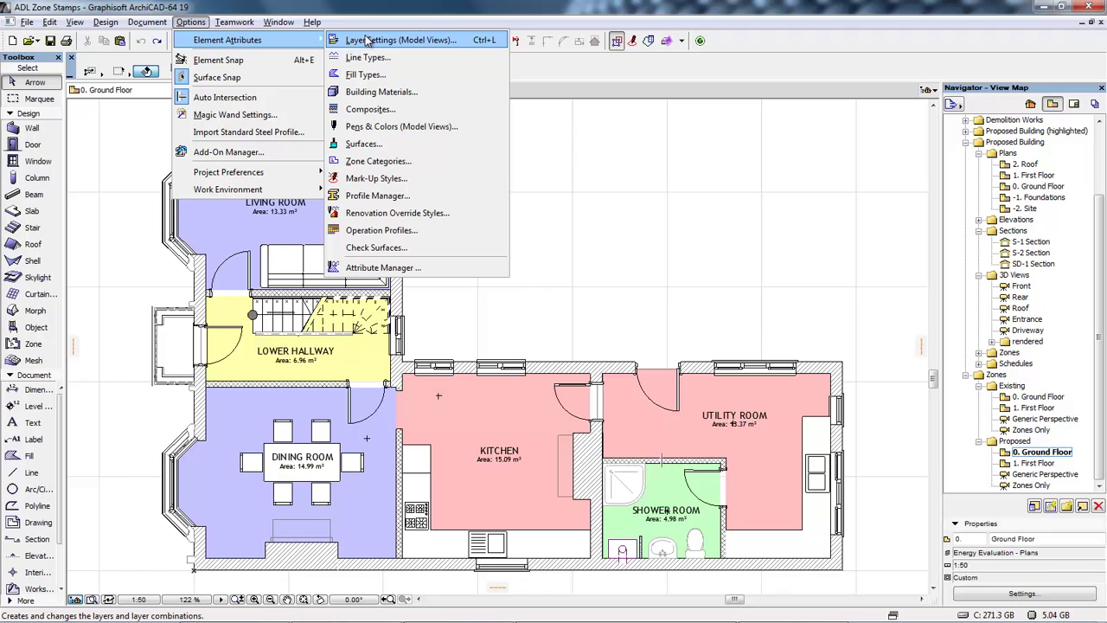
{"action": "left_click", "coordinate": [407, 164]}
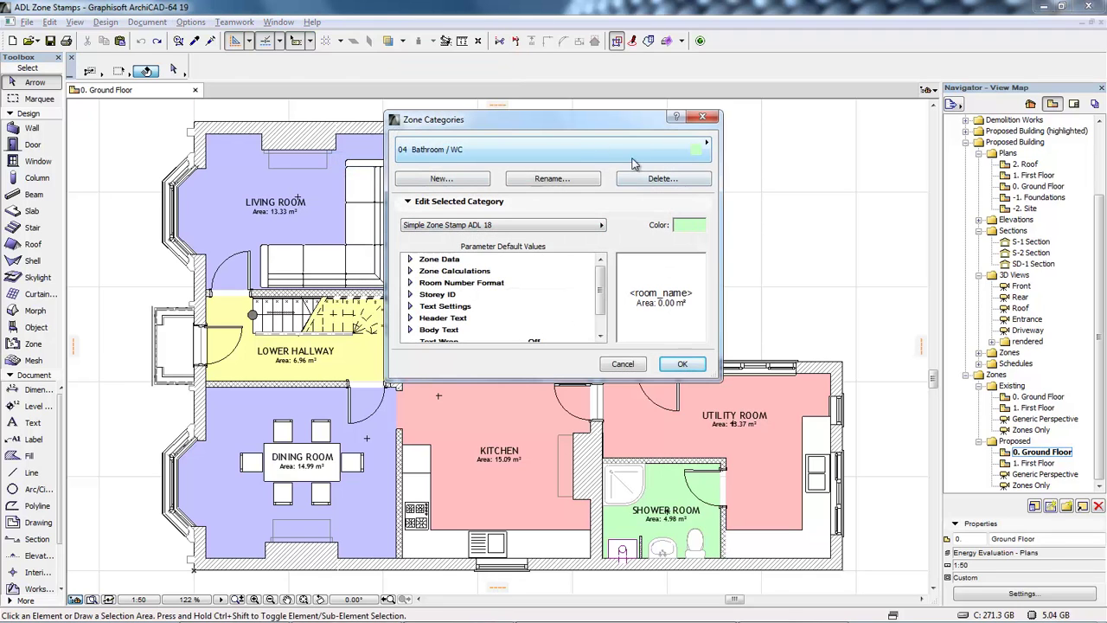
{"action": "left_click", "coordinate": [649, 151]}
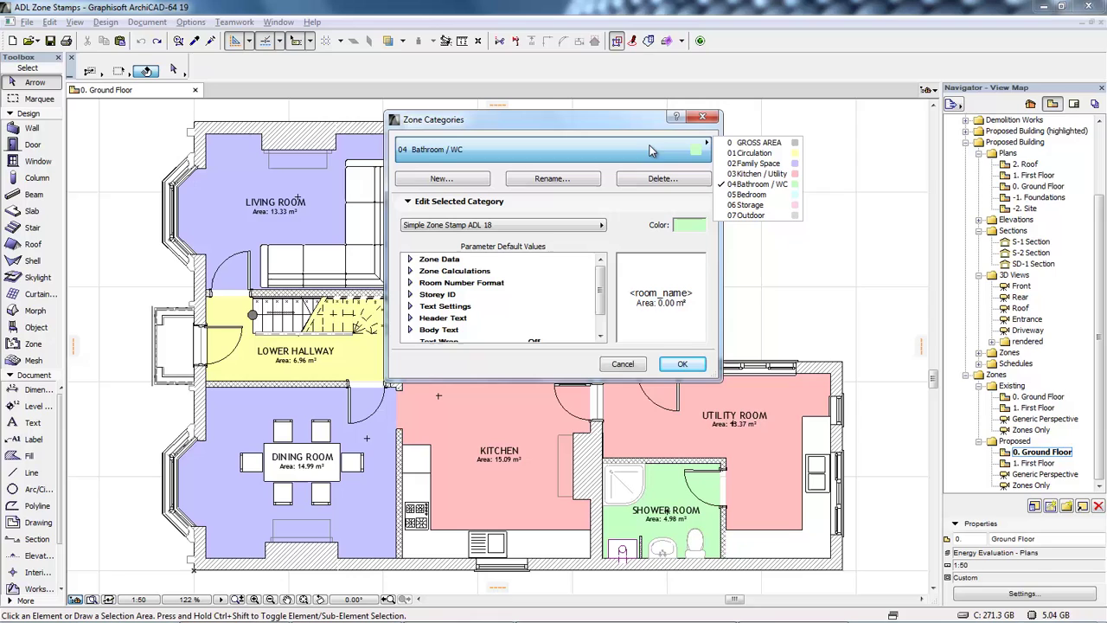
{"action": "left_click", "coordinate": [478, 238]}
{"action": "left_click", "coordinate": [463, 225]}
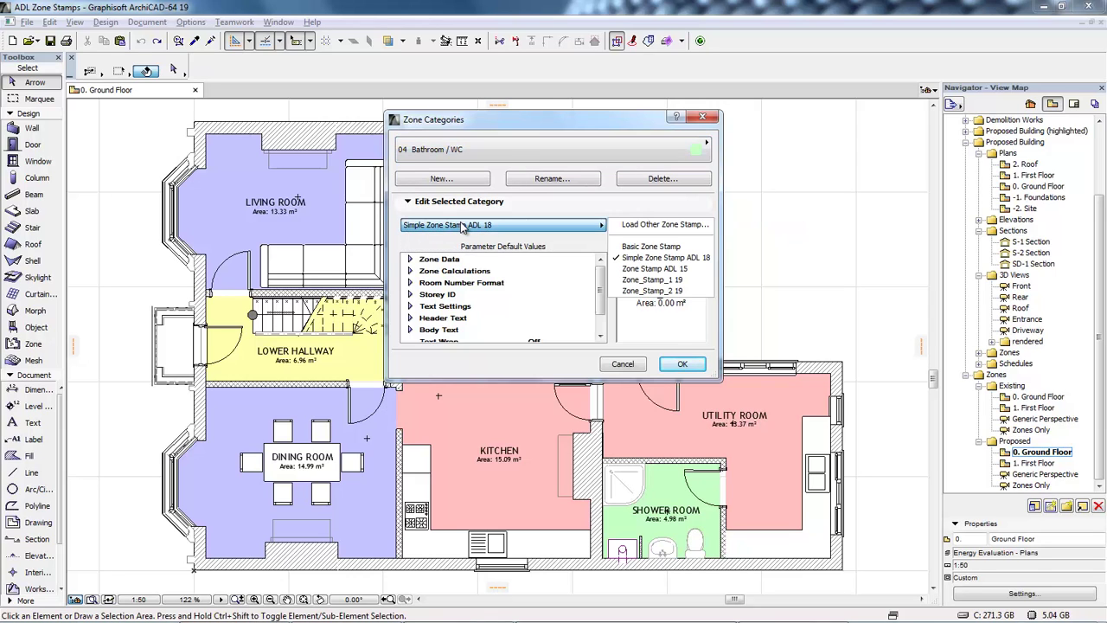
{"action": "left_click", "coordinate": [462, 225]}
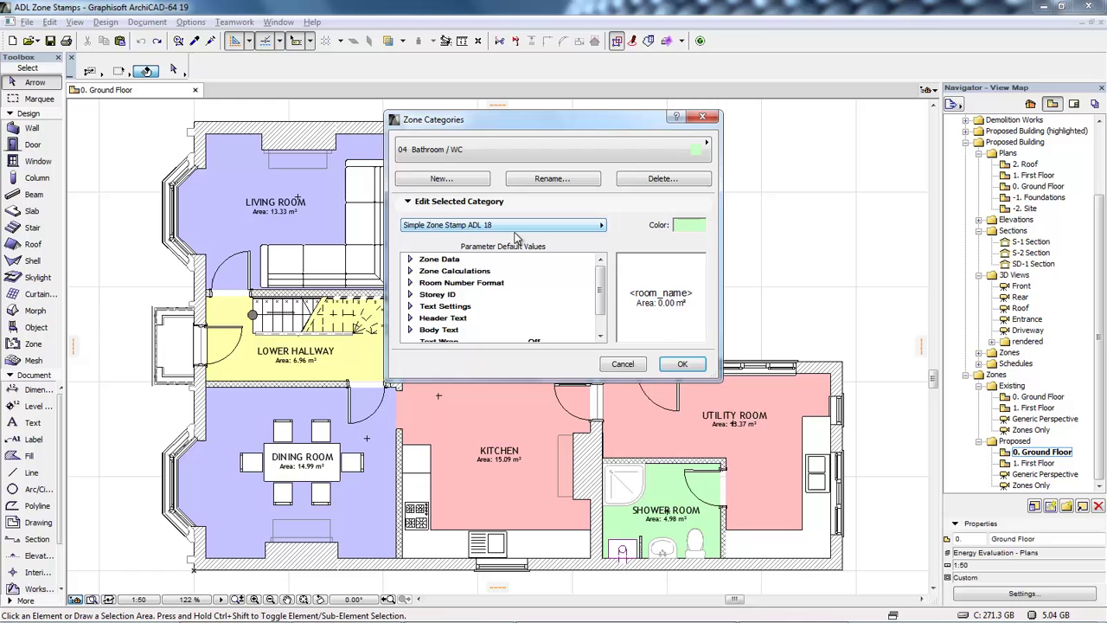
{"action": "left_click", "coordinate": [681, 364]}
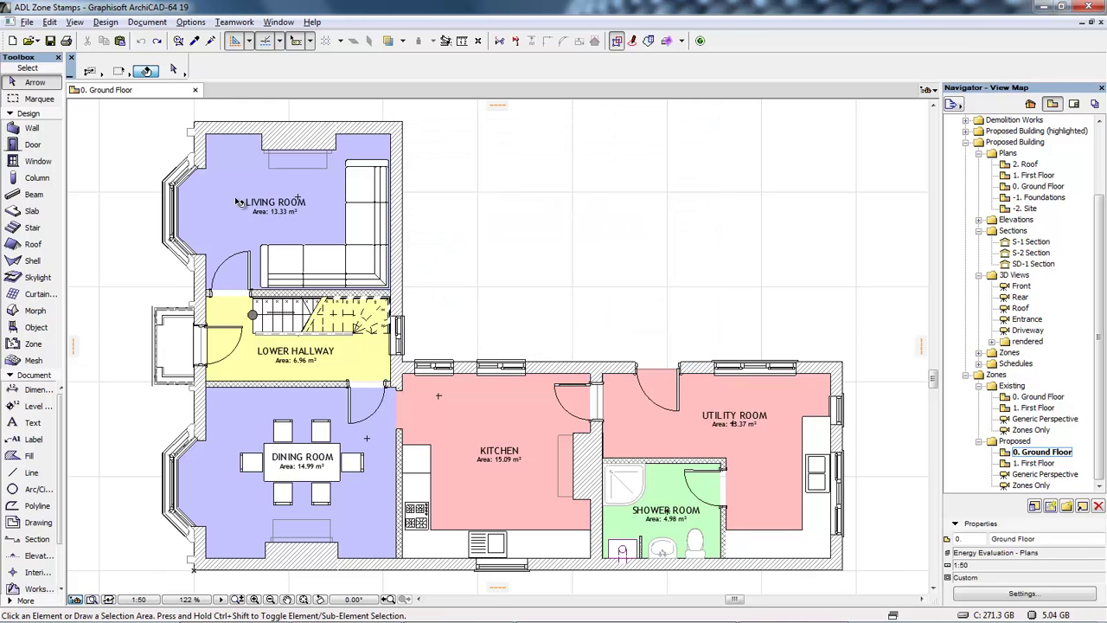
Step: Open the Living Room zone's selection settings and examine the fields behind its name row and area row
{"action": "left_click", "coordinate": [278, 206]}
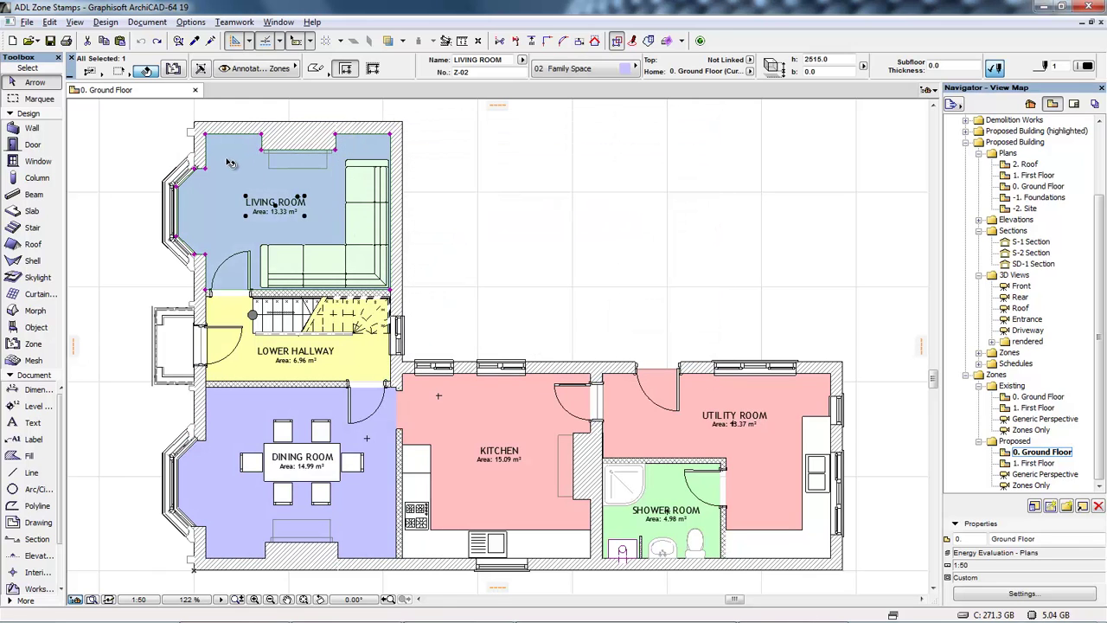
{"action": "scroll", "coordinate": [229, 163], "scroll_direction": "up", "scroll_amount": 4}
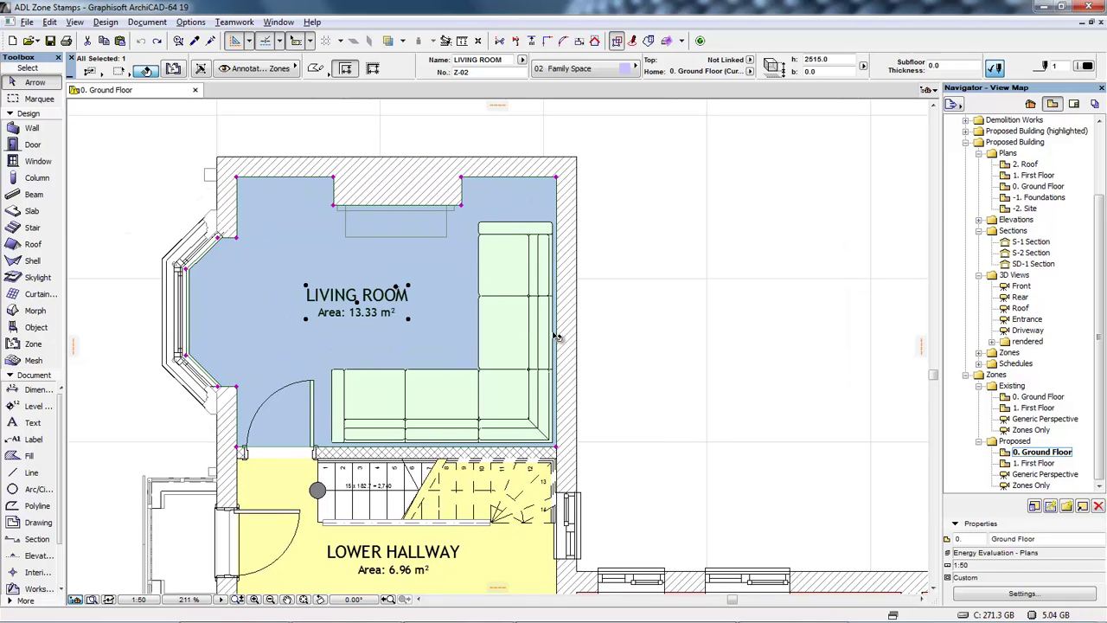
{"action": "left_click", "coordinate": [173, 68]}
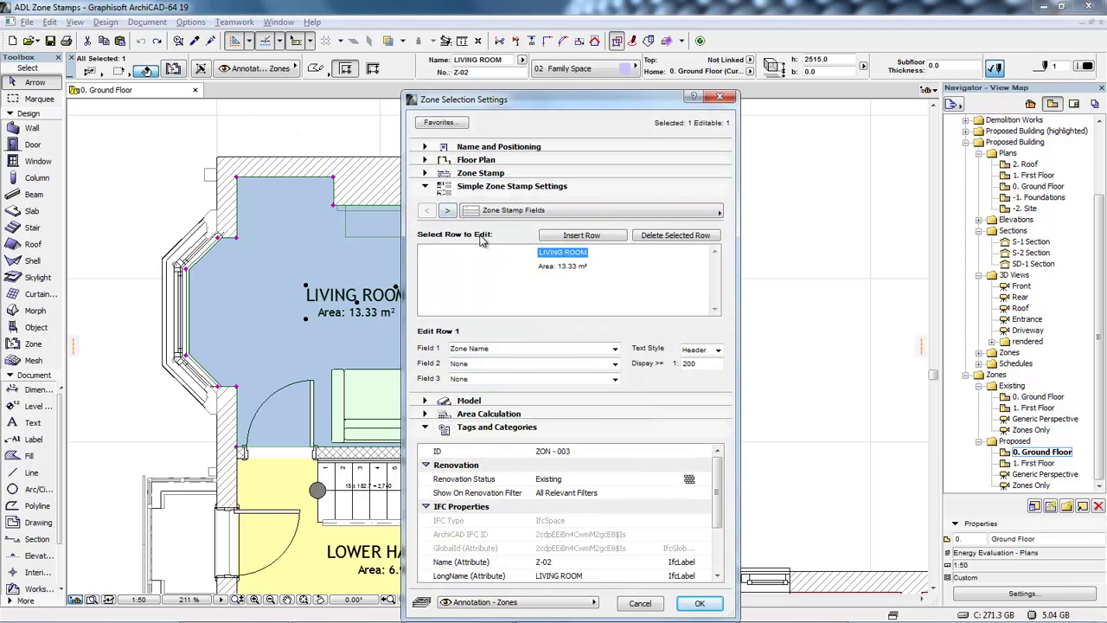
{"action": "left_click", "coordinate": [489, 427]}
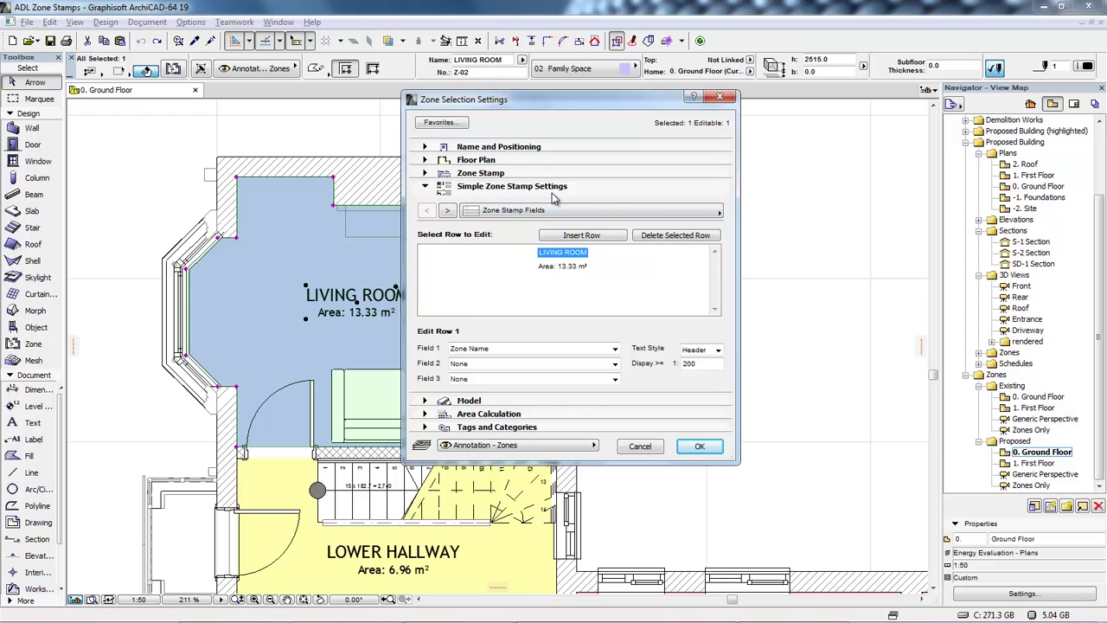
{"action": "left_click", "coordinate": [559, 266]}
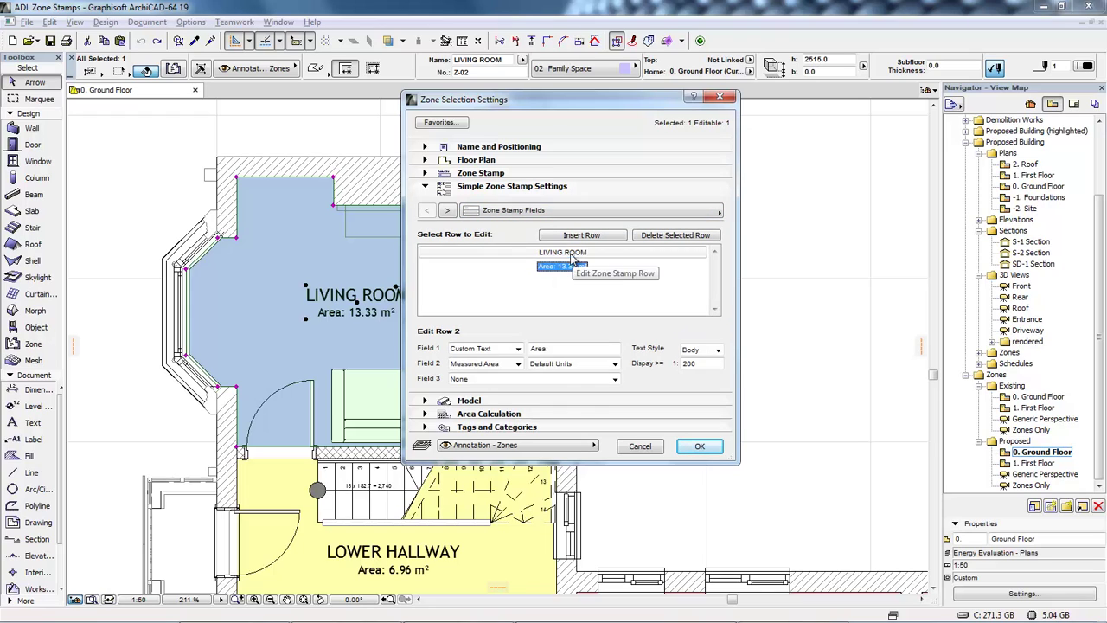
{"action": "left_click", "coordinate": [573, 254]}
{"action": "left_click", "coordinate": [570, 268]}
{"action": "left_click", "coordinate": [562, 252]}
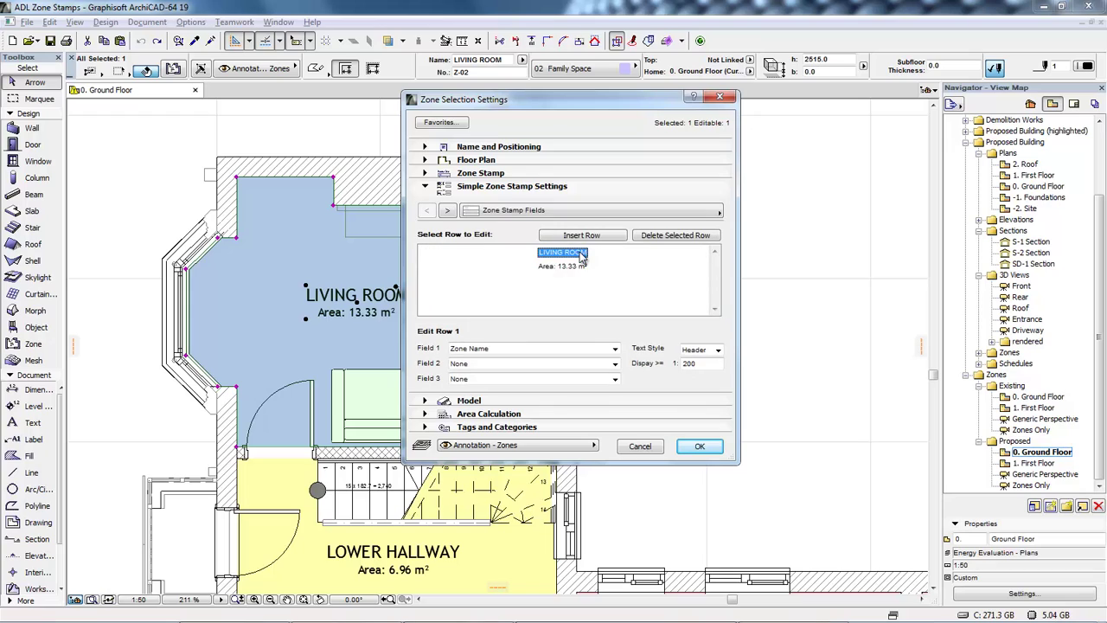
Step: Insert a stamp row above the area row and set its first field to the custom text "Volume:"
{"action": "left_click", "coordinate": [563, 267]}
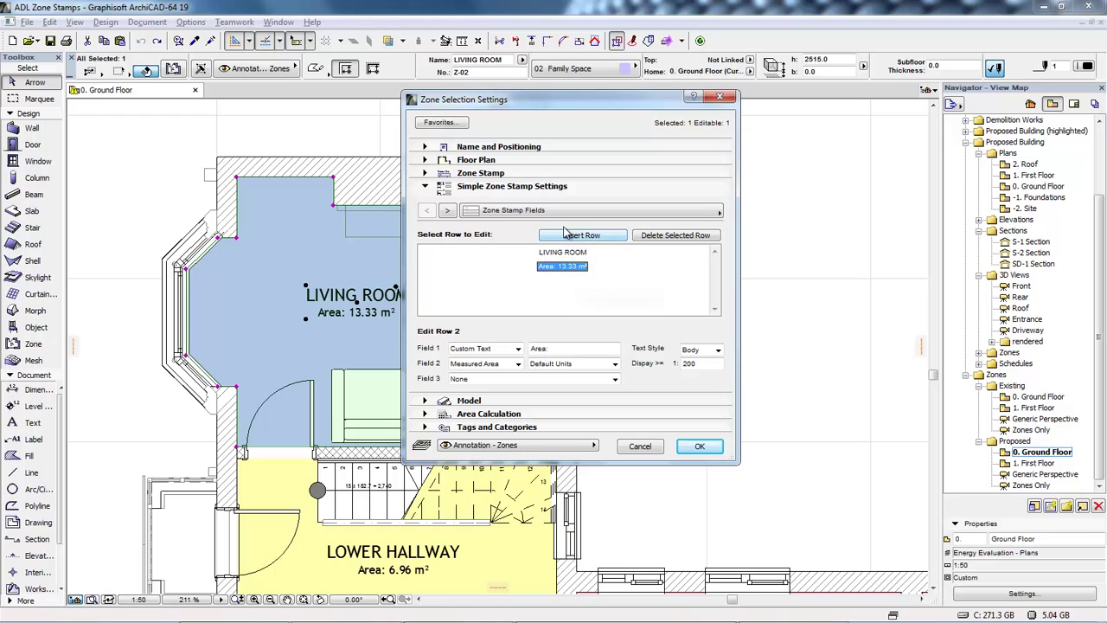
{"action": "left_click", "coordinate": [584, 237]}
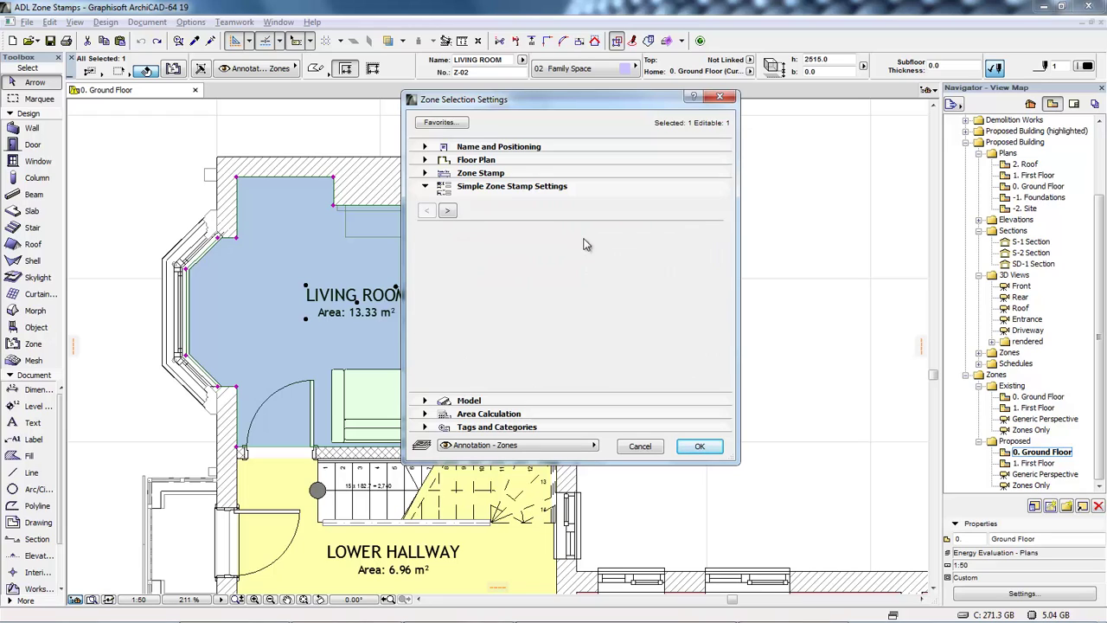
{"action": "left_click", "coordinate": [578, 236]}
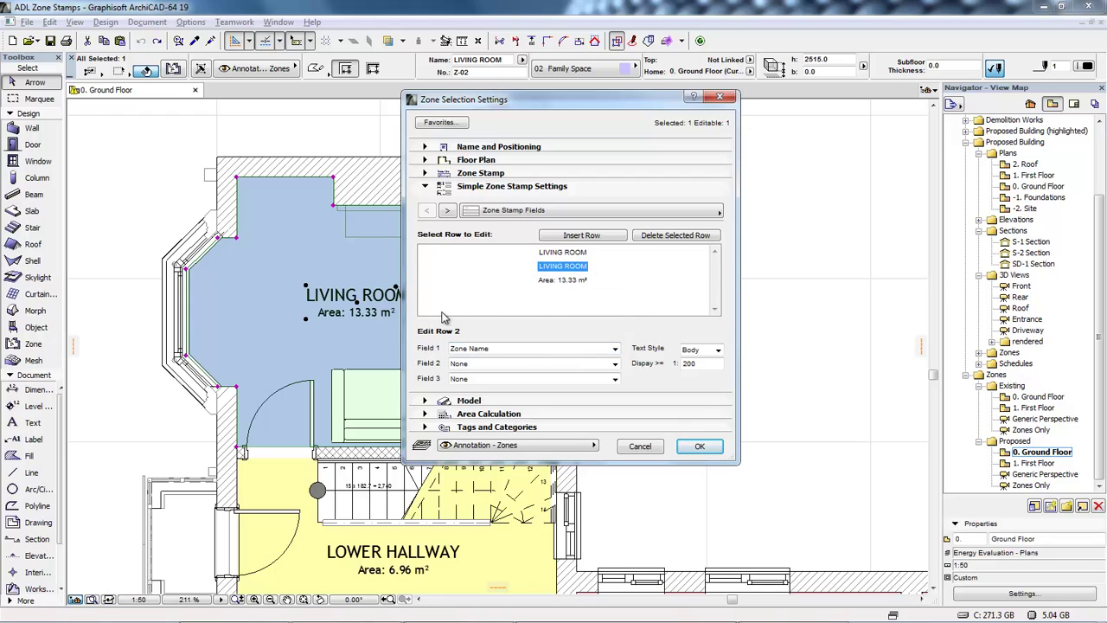
{"action": "left_click", "coordinate": [479, 349]}
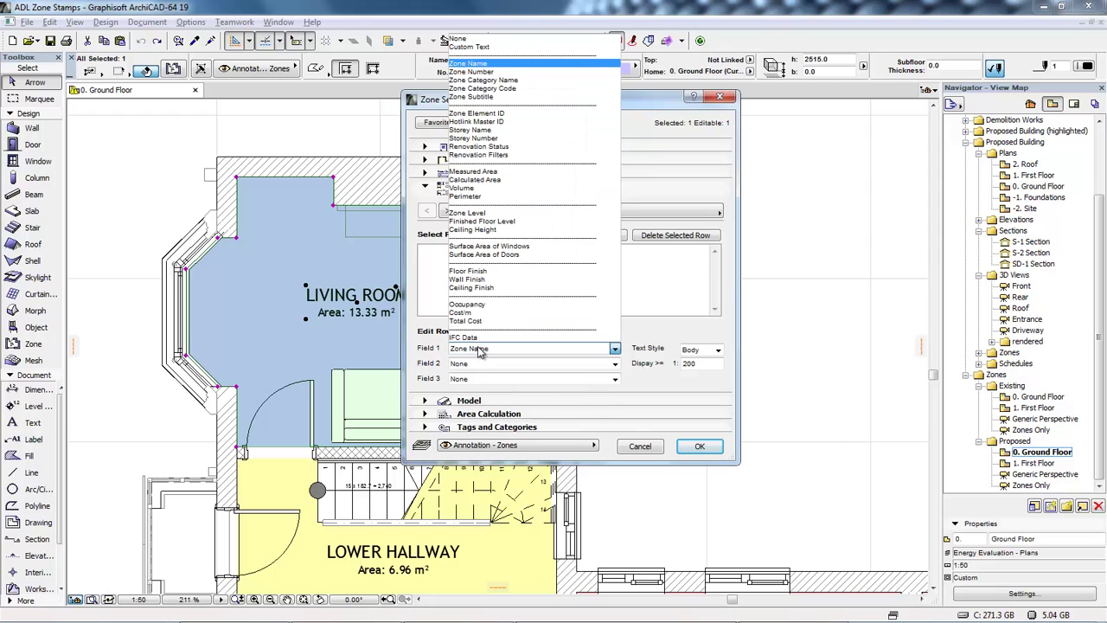
{"action": "left_click", "coordinate": [489, 43]}
{"action": "left_click", "coordinate": [554, 348]}
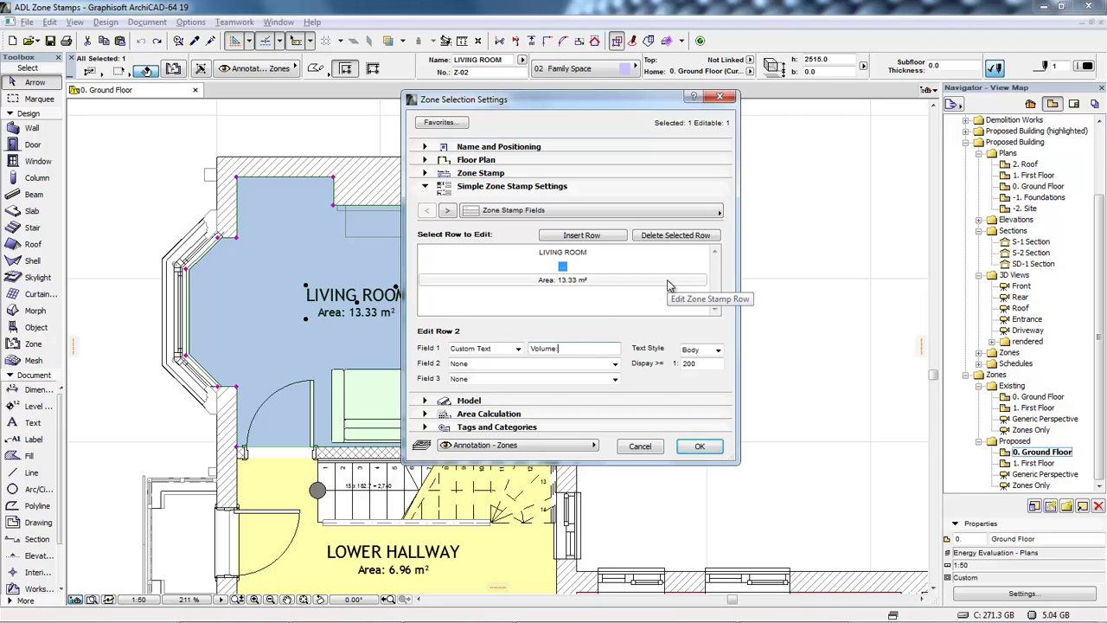
{"action": "double_click", "coordinate": [535, 348]}
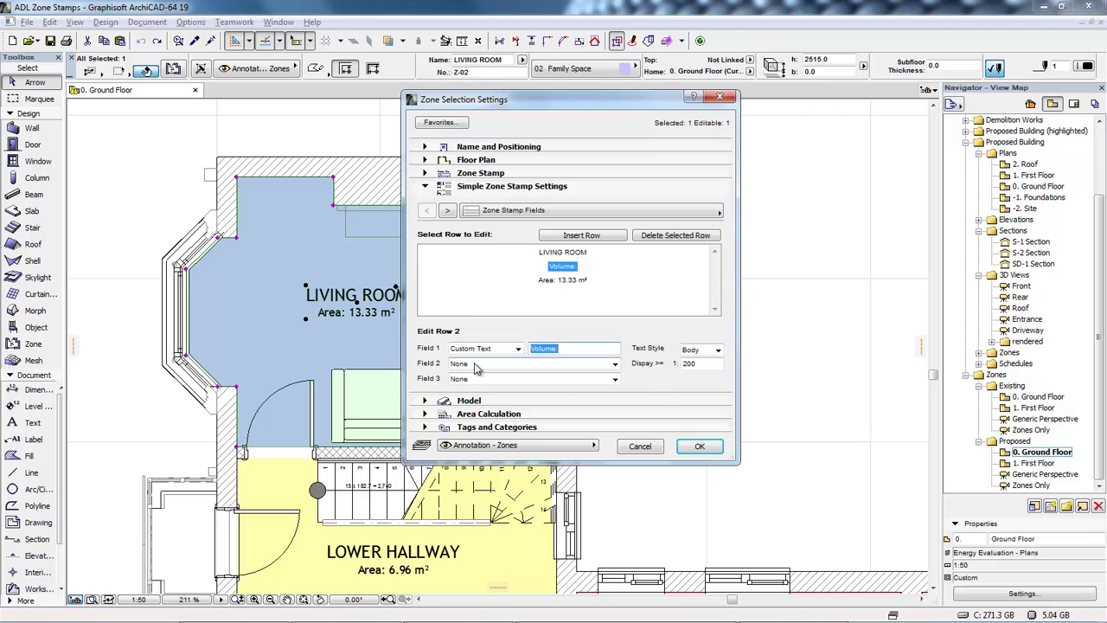
Step: Set the second field of the new stamp row to Volume and apply the zone settings
{"action": "left_click", "coordinate": [464, 364]}
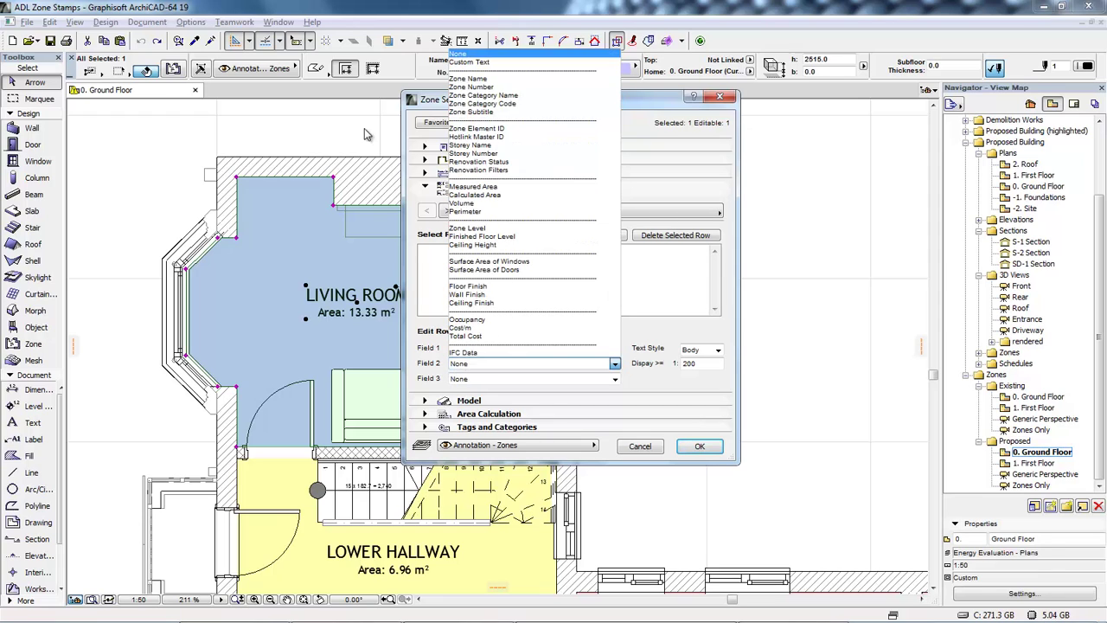
{"action": "left_click", "coordinate": [510, 204]}
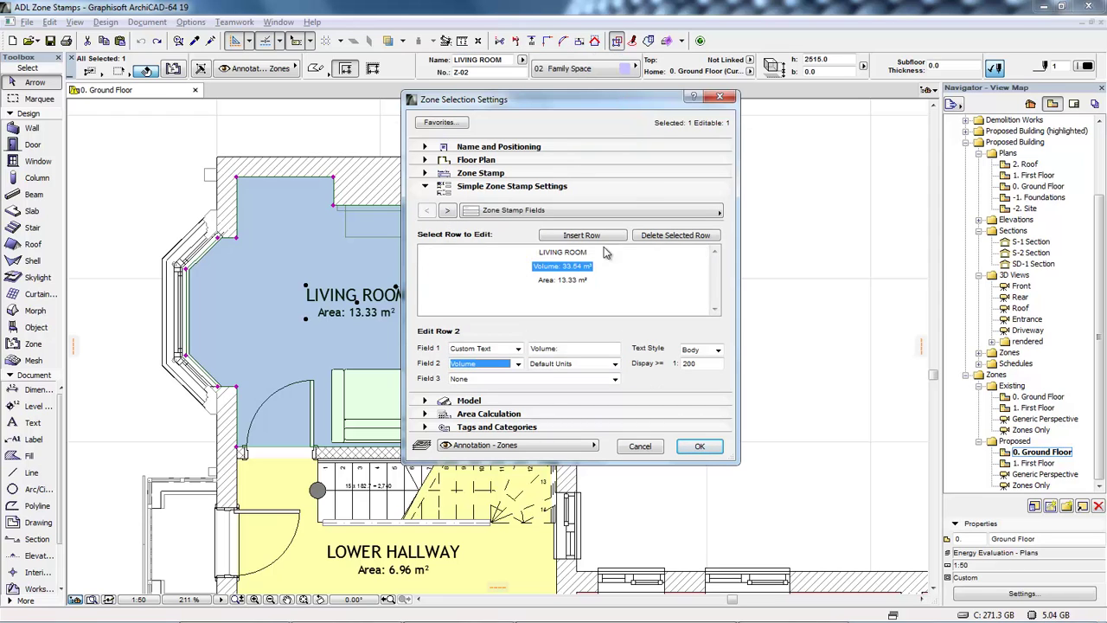
{"action": "left_click", "coordinate": [700, 445]}
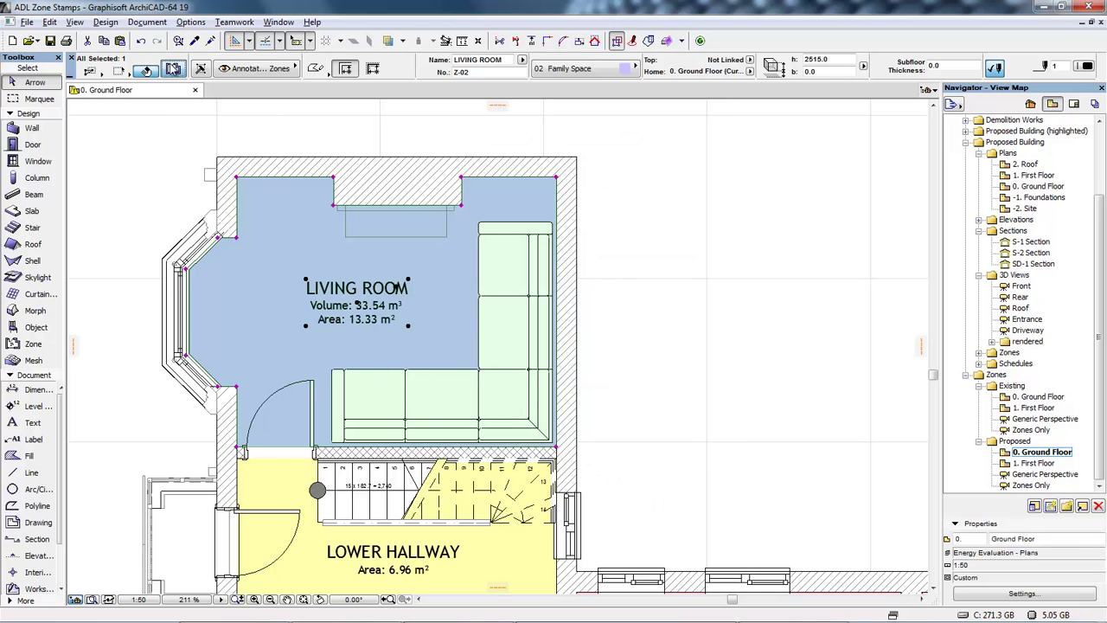
Step: Reopen the Living Room zone's settings and view the unit options for the volume field
{"action": "left_click", "coordinate": [173, 70]}
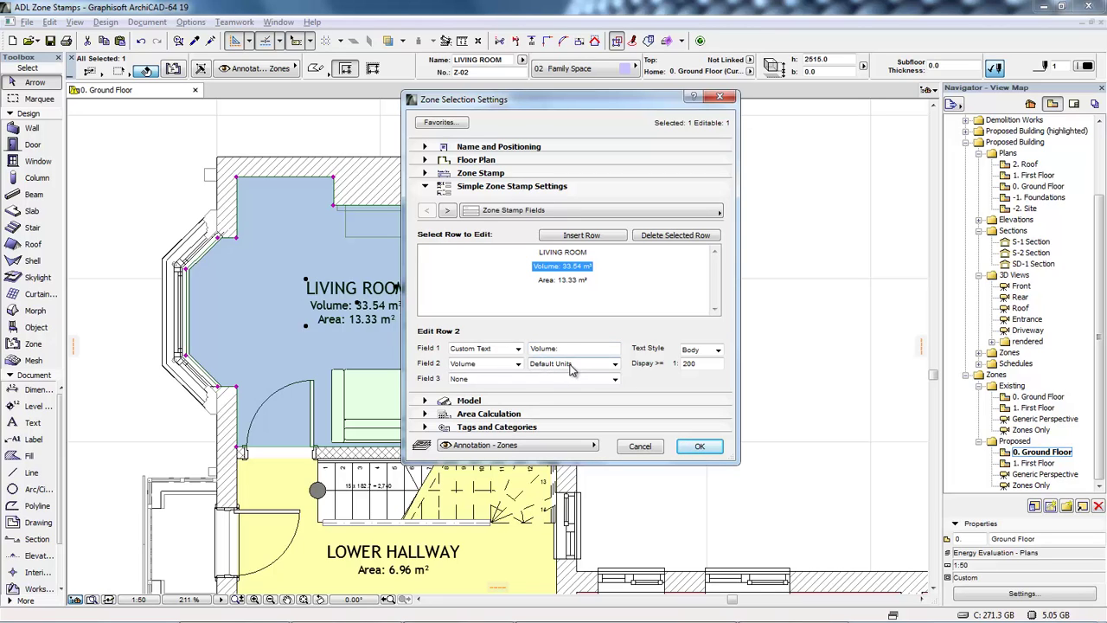
{"action": "left_click", "coordinate": [571, 364]}
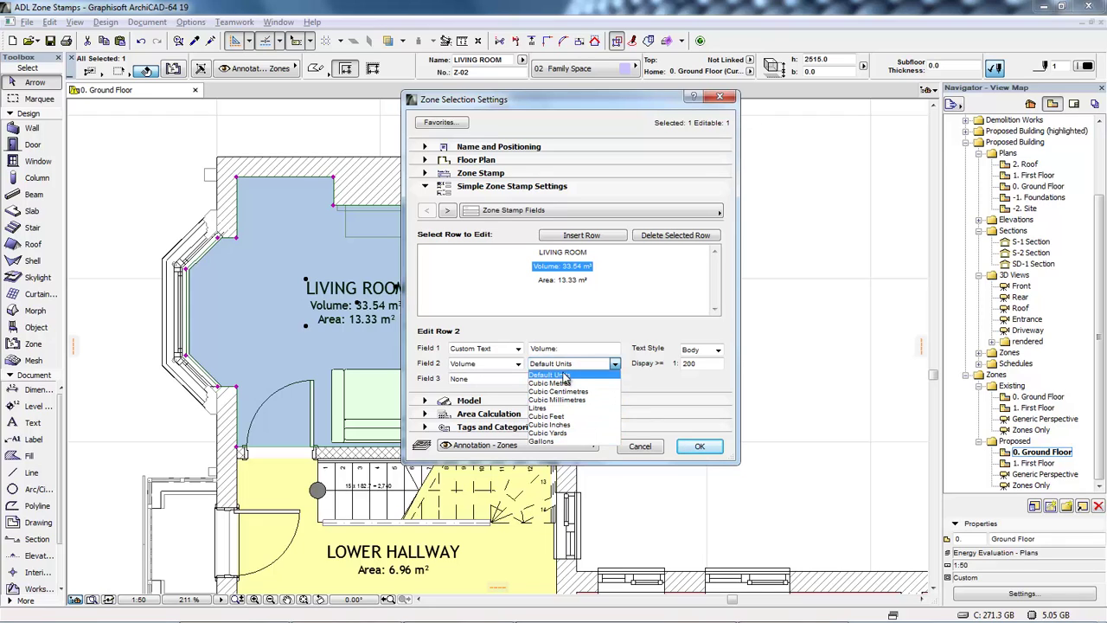
{"action": "left_click", "coordinate": [556, 307]}
Step: Set the measured area units in the area row to Sq. Feet and apply the zone settings
{"action": "left_click", "coordinate": [561, 280]}
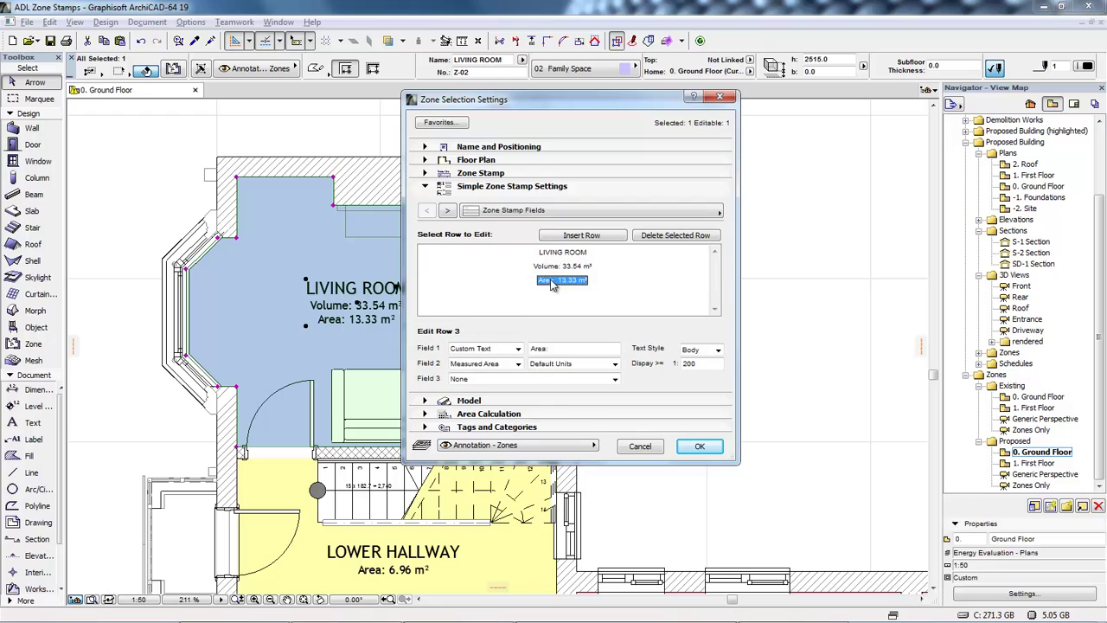
{"action": "left_click", "coordinate": [586, 363]}
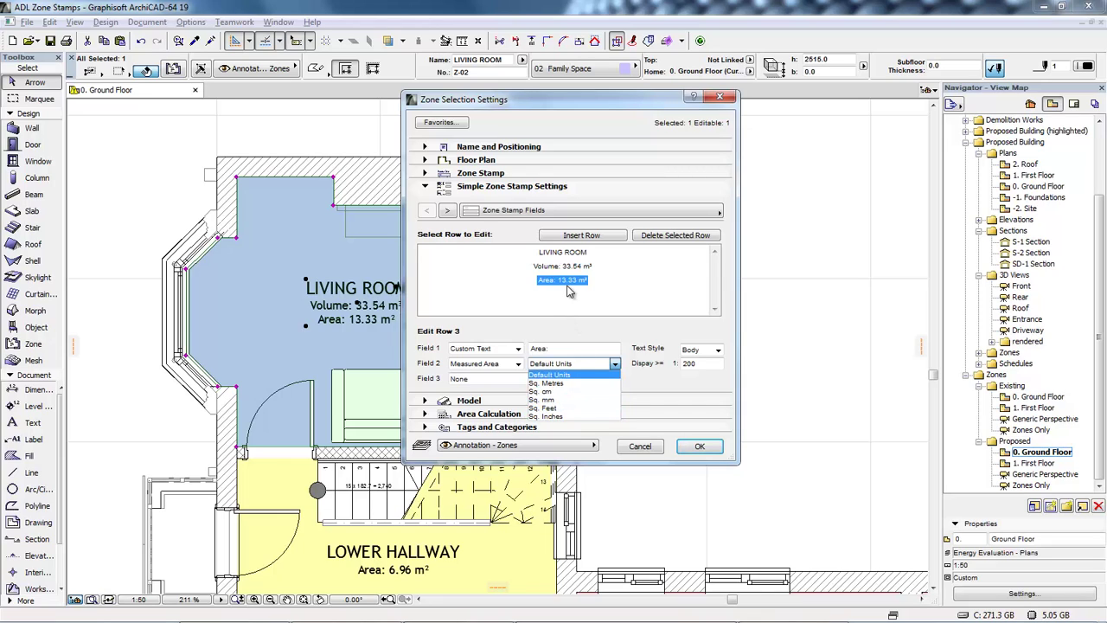
{"action": "left_click", "coordinate": [543, 407]}
{"action": "key", "text": "Return"}
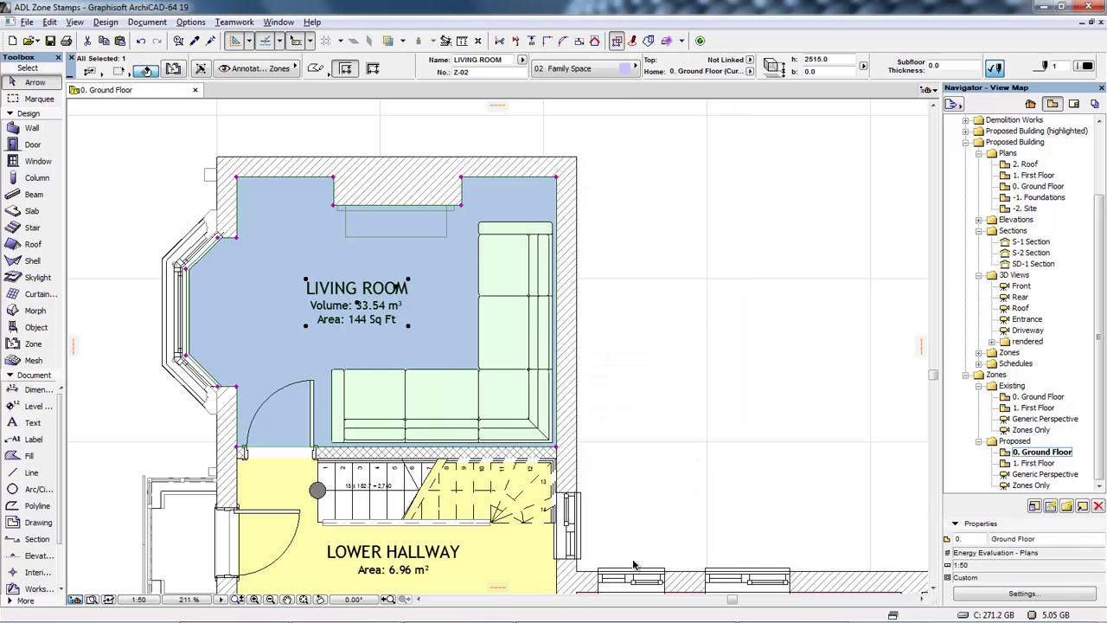
Step: Change the area row's measured area units to Sq. Metres with 0 d.p. and apply the zone settings
{"action": "left_click", "coordinate": [173, 68]}
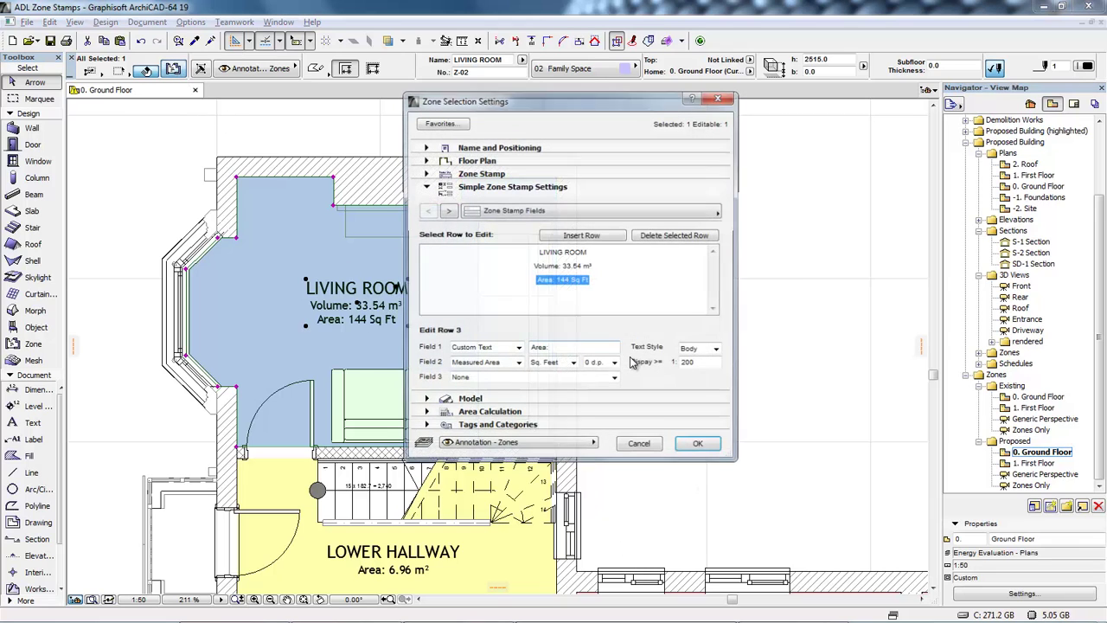
{"action": "left_click", "coordinate": [572, 363]}
{"action": "left_click", "coordinate": [551, 369]}
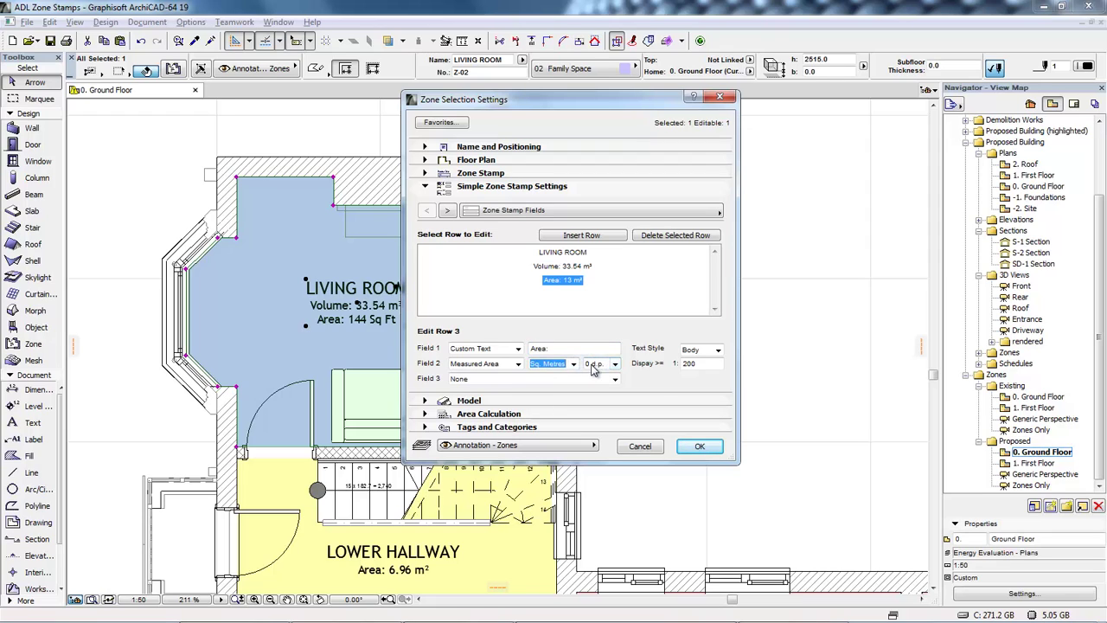
{"action": "left_click", "coordinate": [700, 446]}
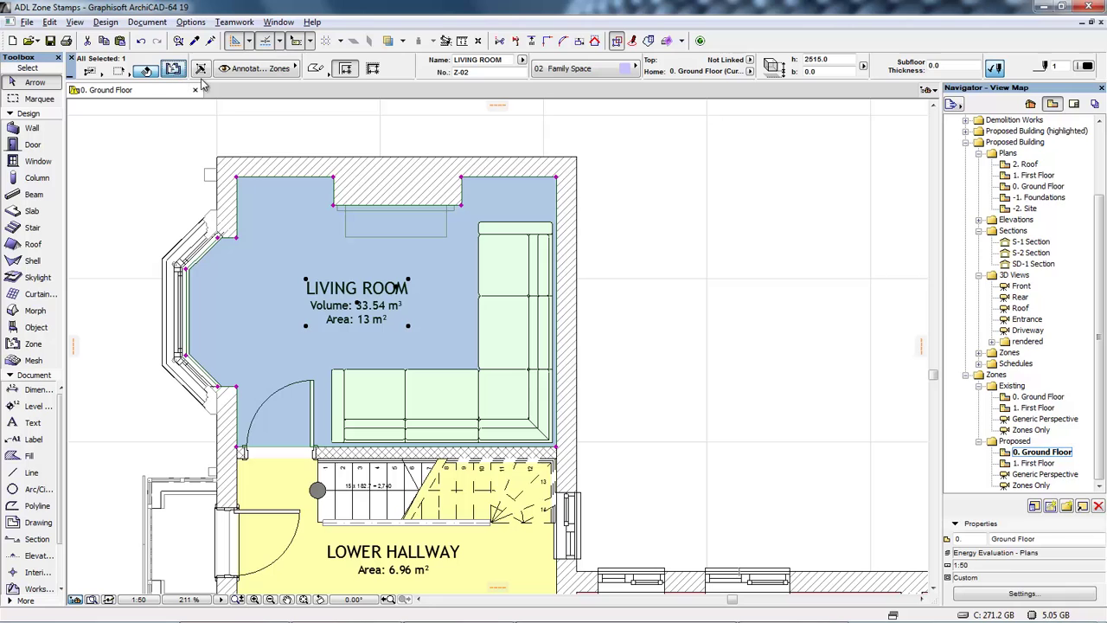
Step: Return the area row's measured area to Default Units and apply the zone settings
{"action": "left_click", "coordinate": [173, 69]}
{"action": "left_click", "coordinate": [571, 365]}
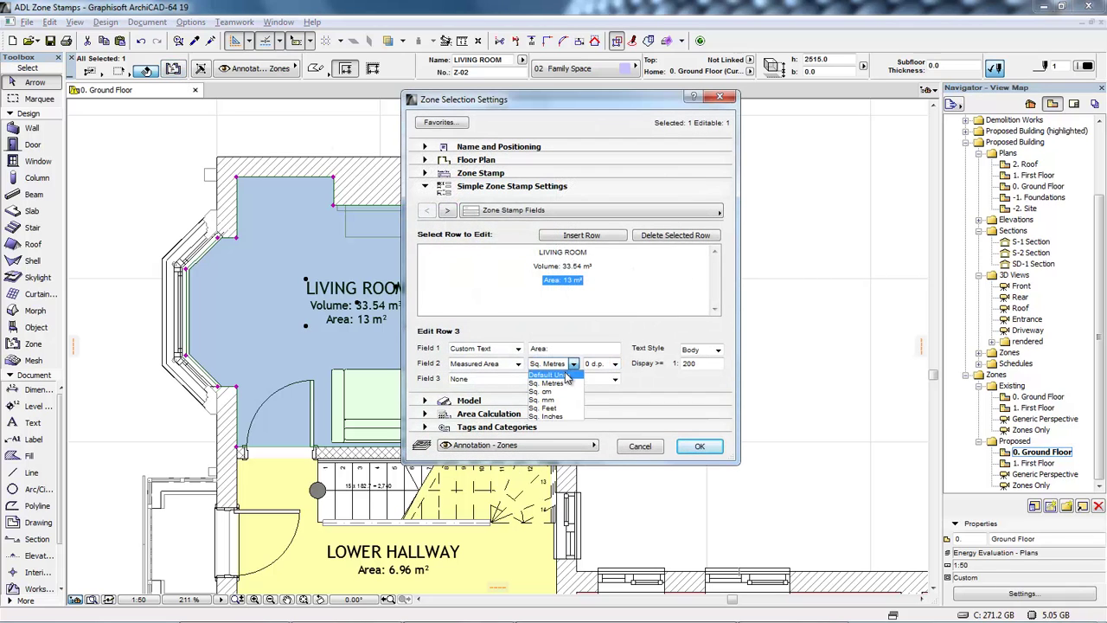
{"action": "left_click", "coordinate": [553, 374]}
{"action": "left_click", "coordinate": [700, 446]}
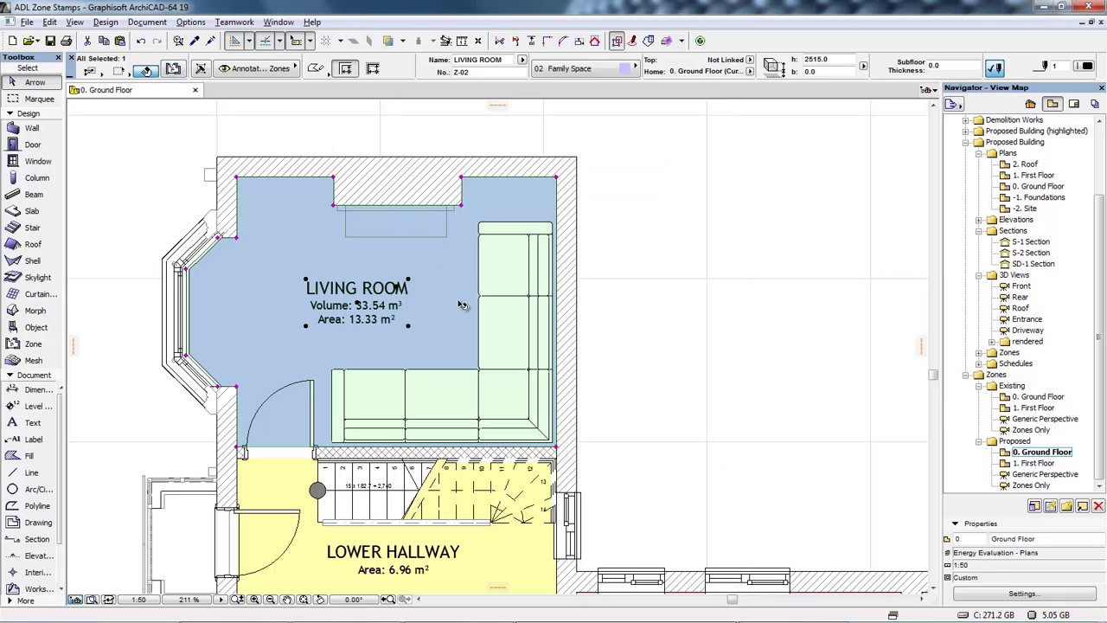
Step: Turn off Display Units in the Living Room zone's values and calculations settings and apply the change
{"action": "left_click", "coordinate": [173, 69]}
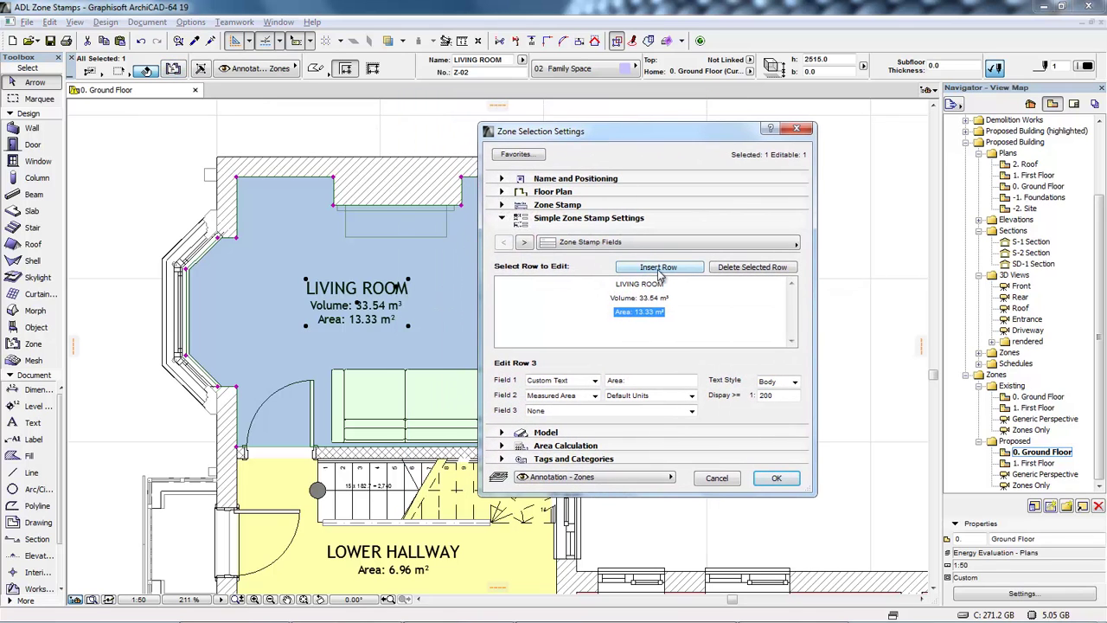
{"action": "left_click", "coordinate": [630, 245]}
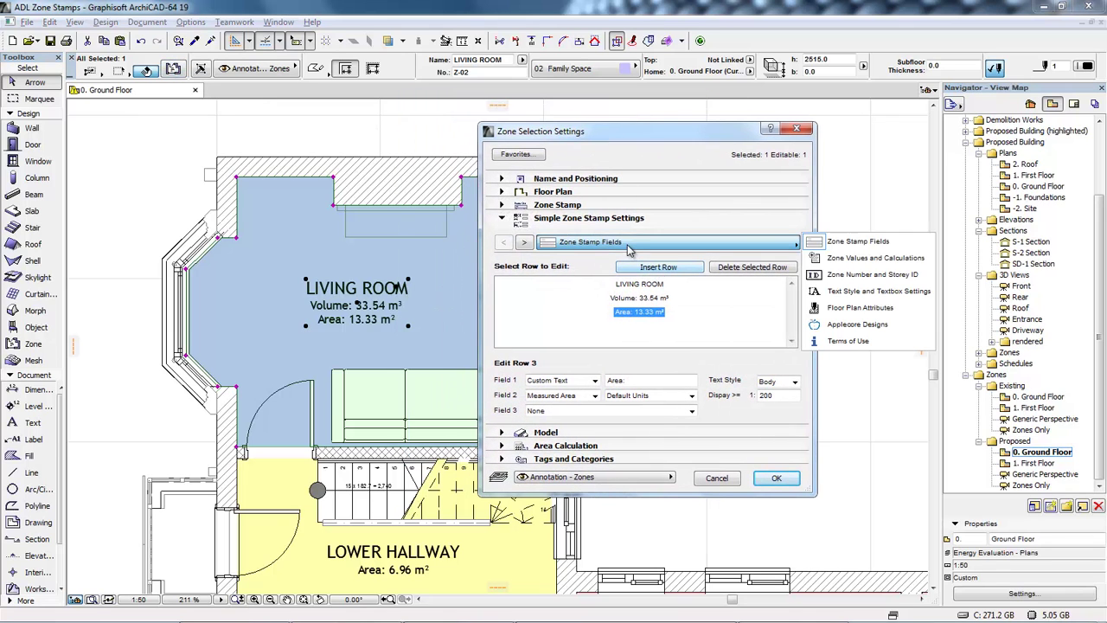
{"action": "left_click", "coordinate": [884, 257]}
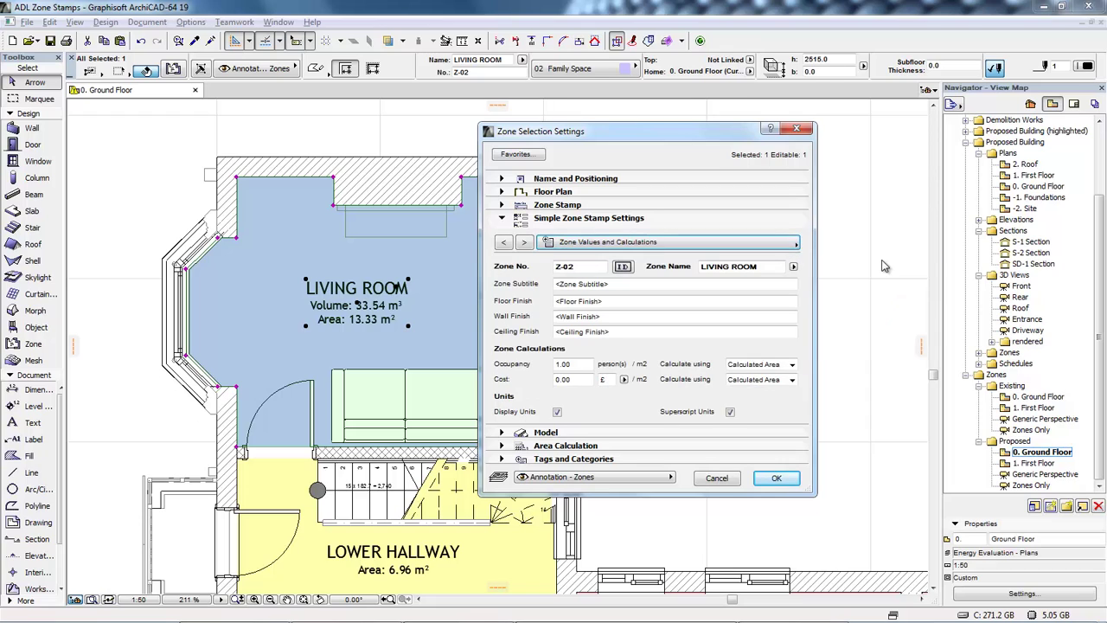
{"action": "left_click", "coordinate": [557, 412]}
{"action": "left_click", "coordinate": [776, 479]}
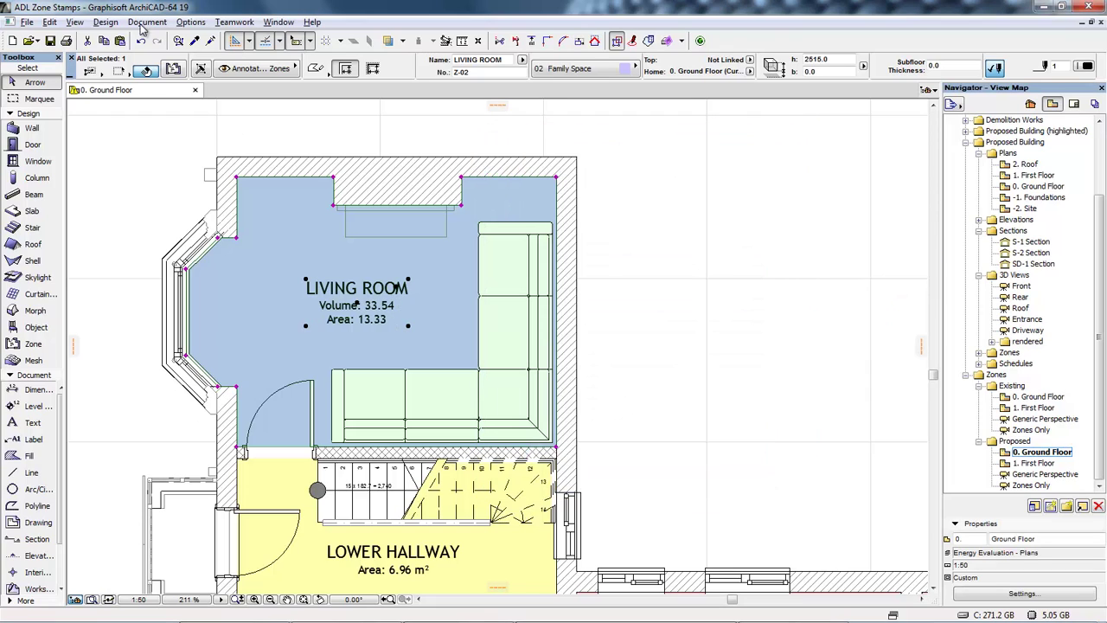
Step: Turn Display Units back on, switch off Superscript Units, and apply the zone settings
{"action": "left_click", "coordinate": [173, 70]}
{"action": "left_click", "coordinate": [557, 412]}
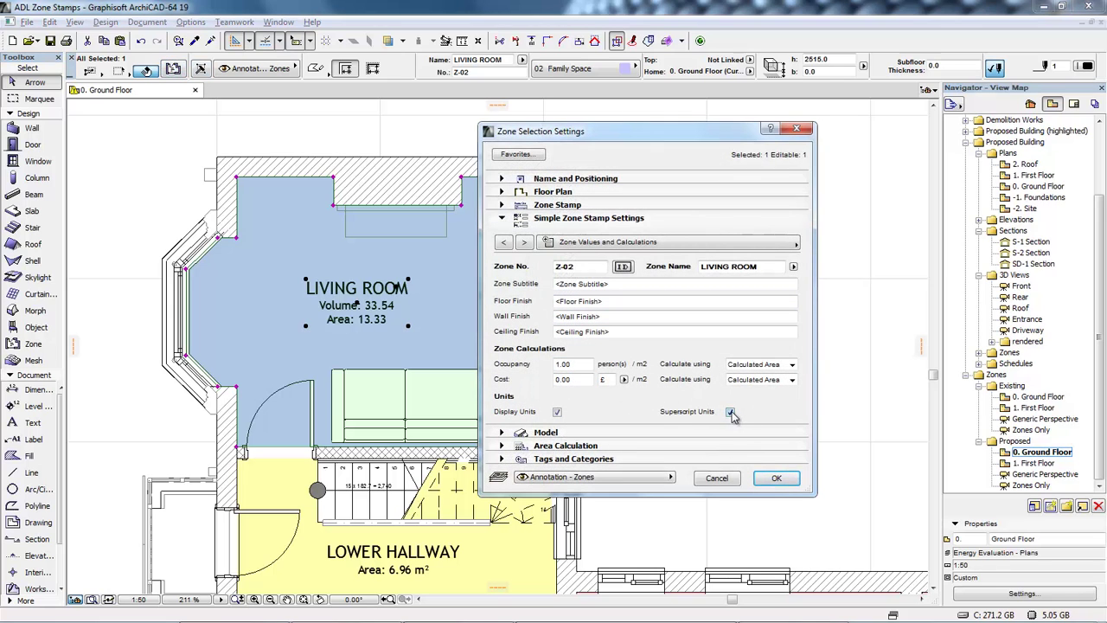
{"action": "left_click", "coordinate": [776, 479]}
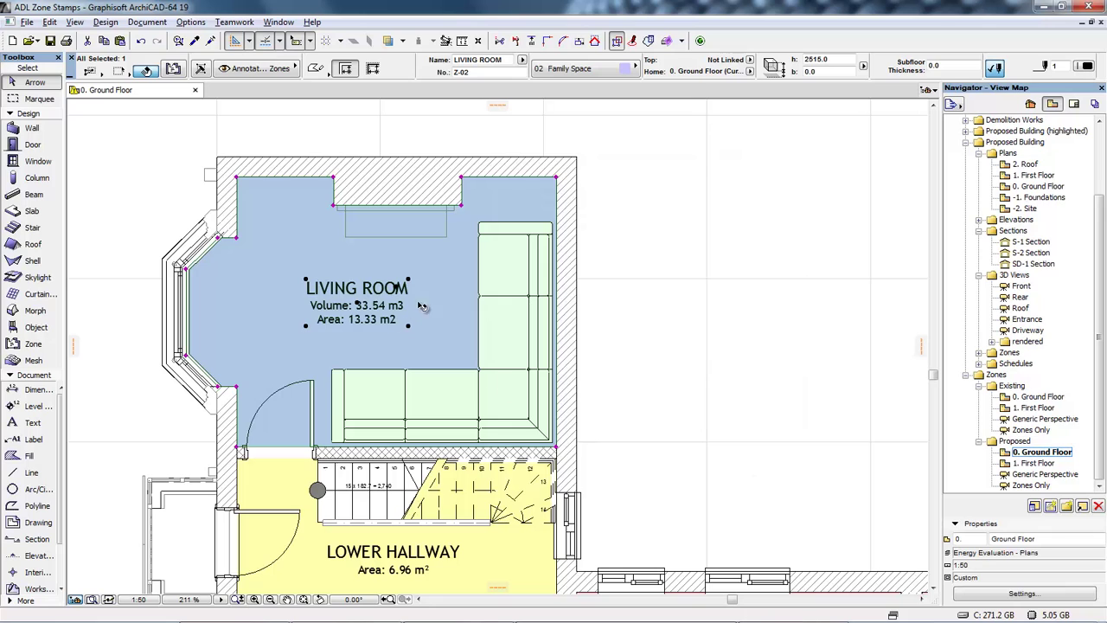
Step: Re-enable Superscript Units for the Living Room zone stamp and apply the zone settings
{"action": "left_click", "coordinate": [173, 69]}
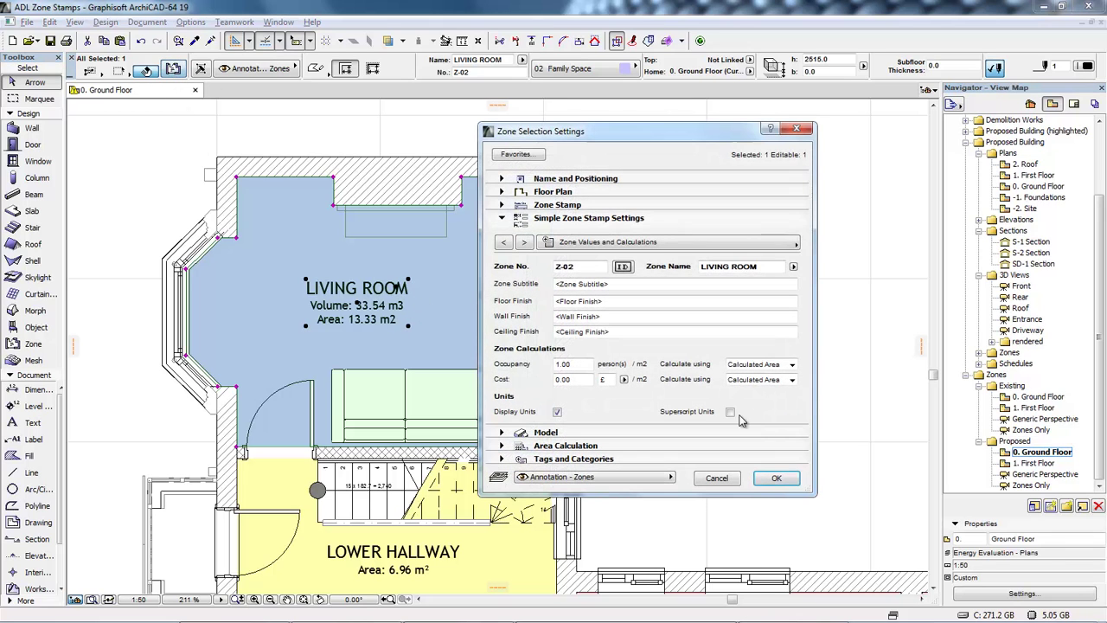
{"action": "left_click", "coordinate": [775, 477]}
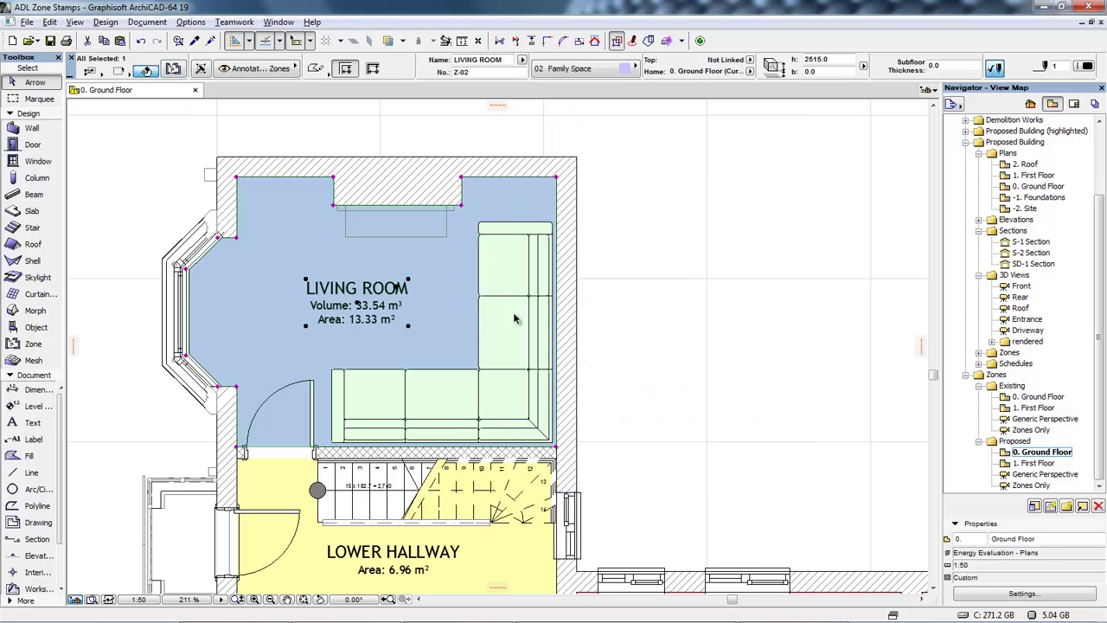
Step: Delete the volume row from the Living Room zone stamp fields and apply the zone settings
{"action": "left_click", "coordinate": [173, 69]}
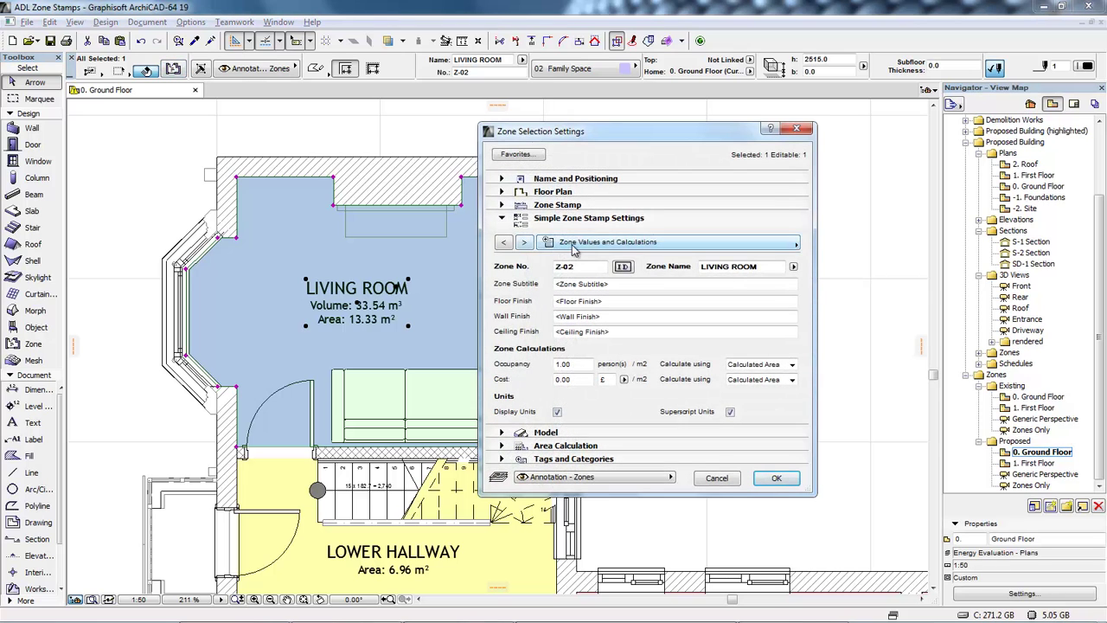
{"action": "left_click", "coordinate": [574, 245]}
{"action": "left_click", "coordinate": [816, 240]}
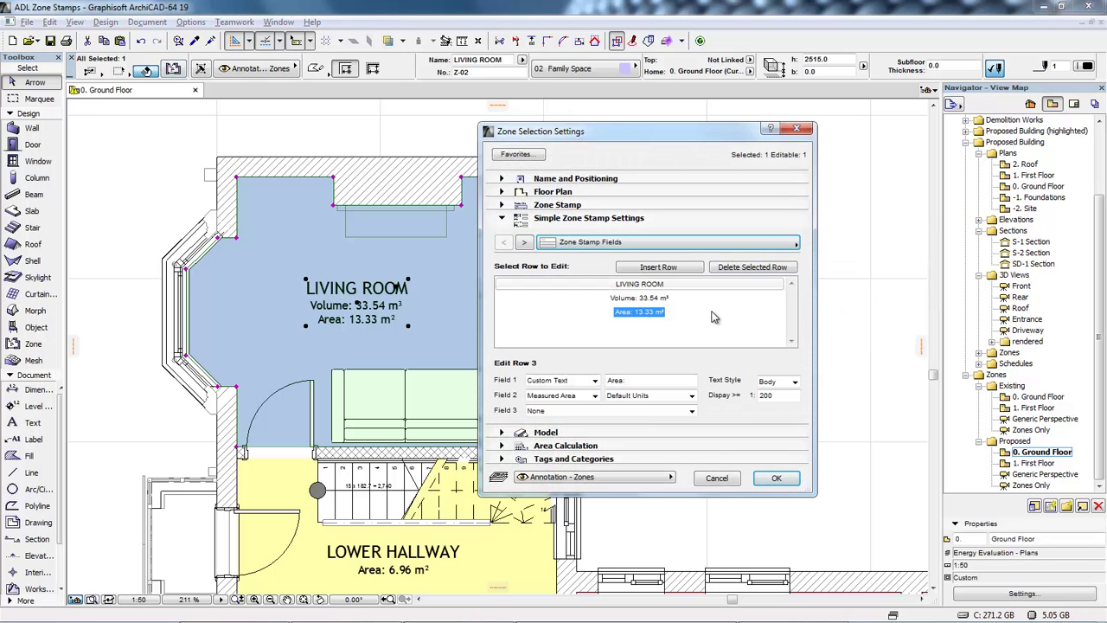
{"action": "left_click", "coordinate": [623, 298]}
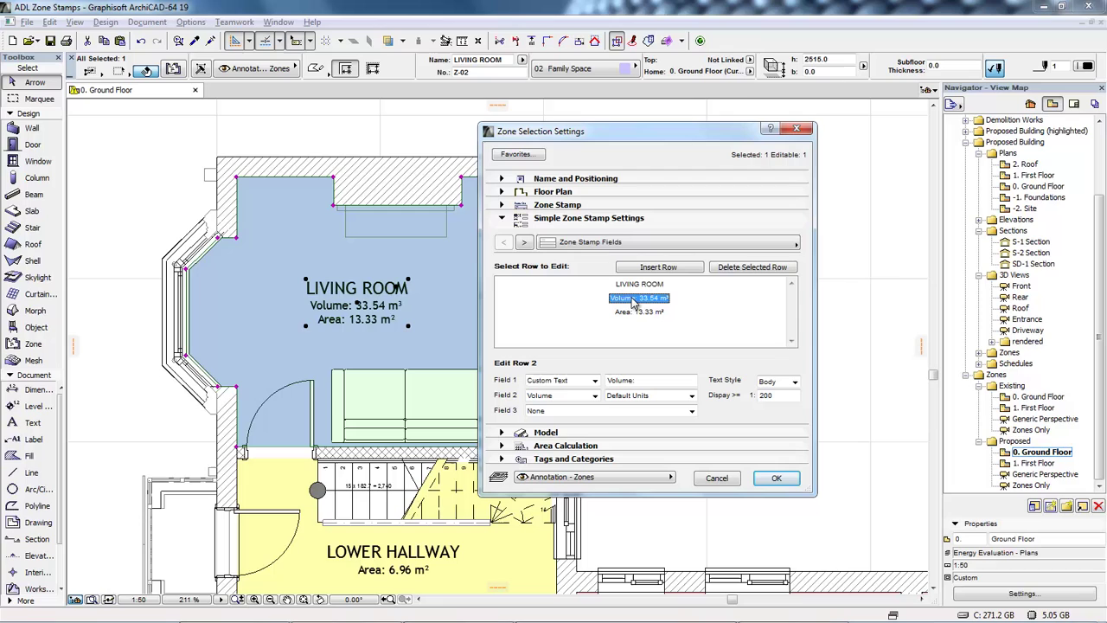
{"action": "left_click", "coordinate": [754, 268]}
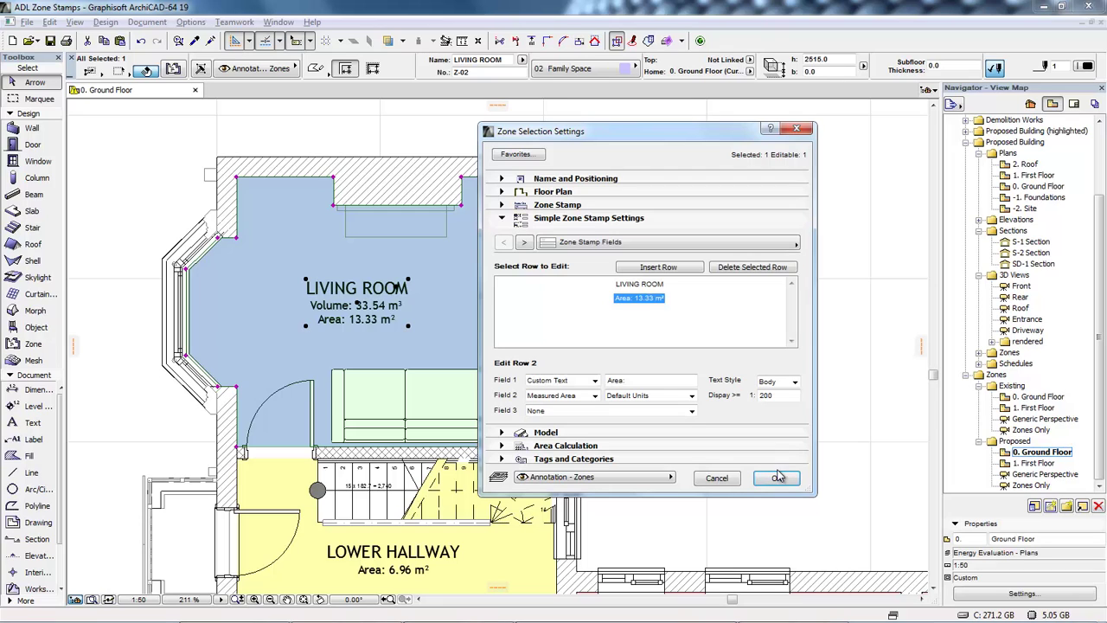
{"action": "left_click", "coordinate": [777, 481]}
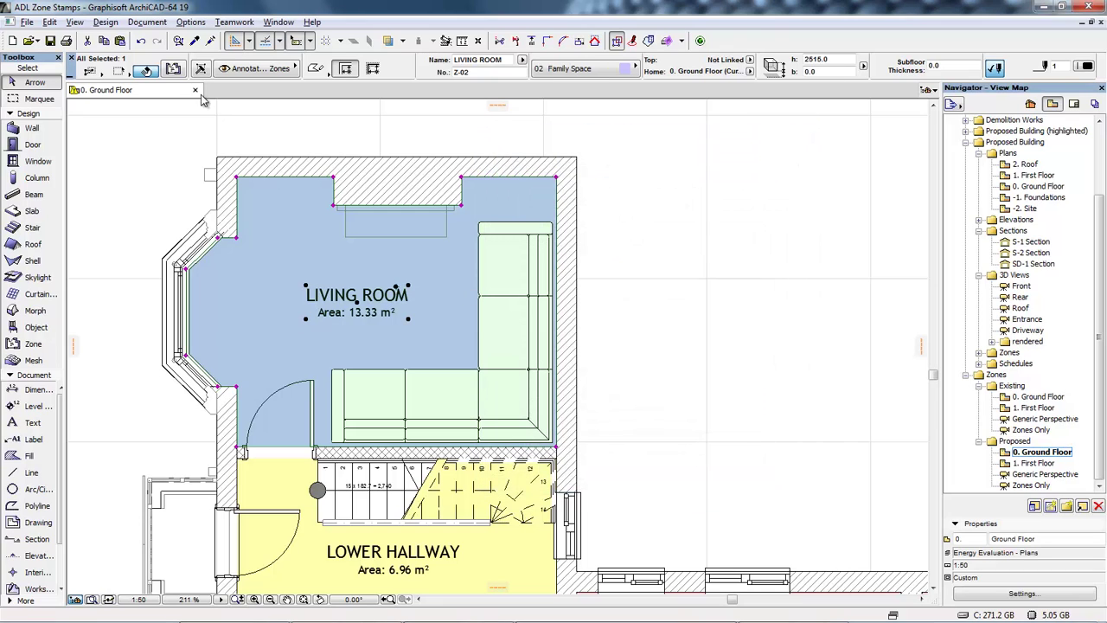
Step: Check the text styles of both stamp rows, then make the header text bold and underlined and apply the settings
{"action": "left_click", "coordinate": [173, 68]}
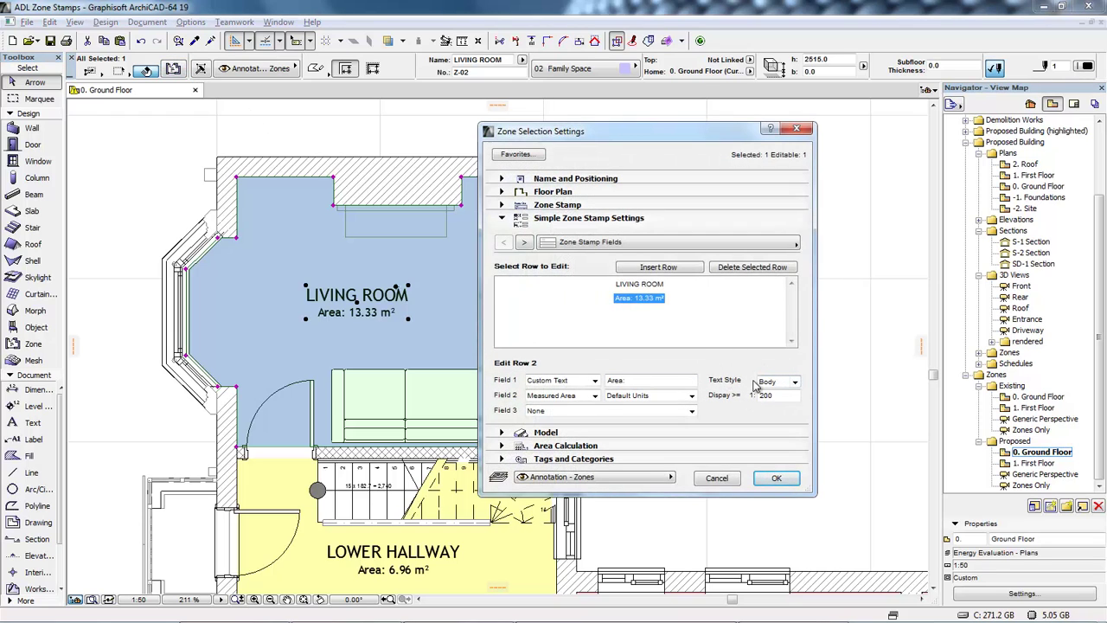
{"action": "left_click", "coordinate": [650, 288]}
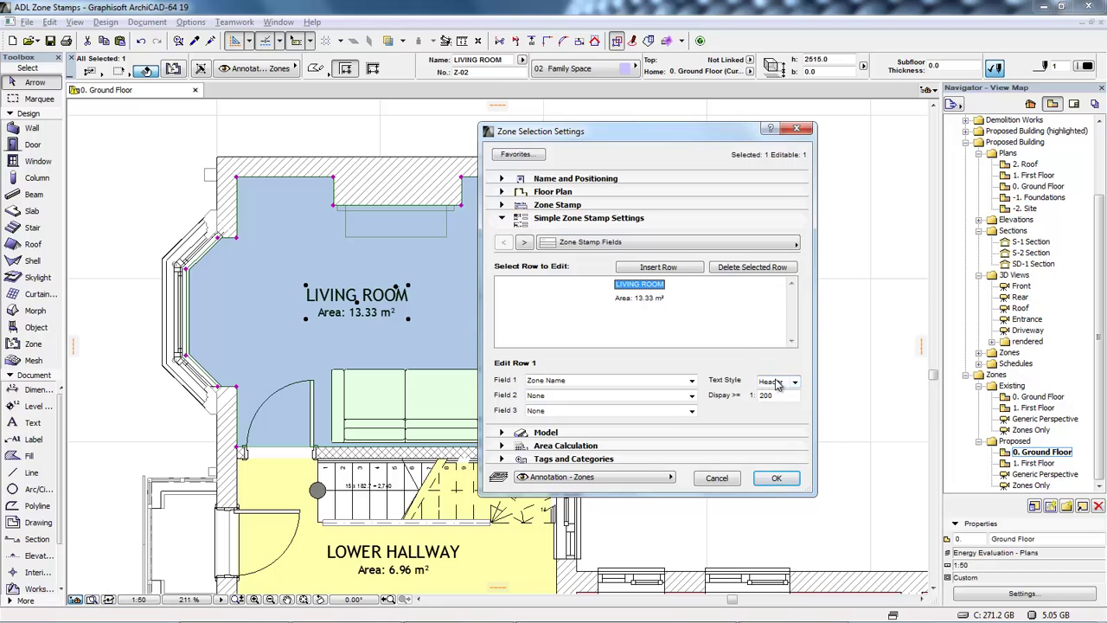
{"action": "left_click", "coordinate": [656, 300]}
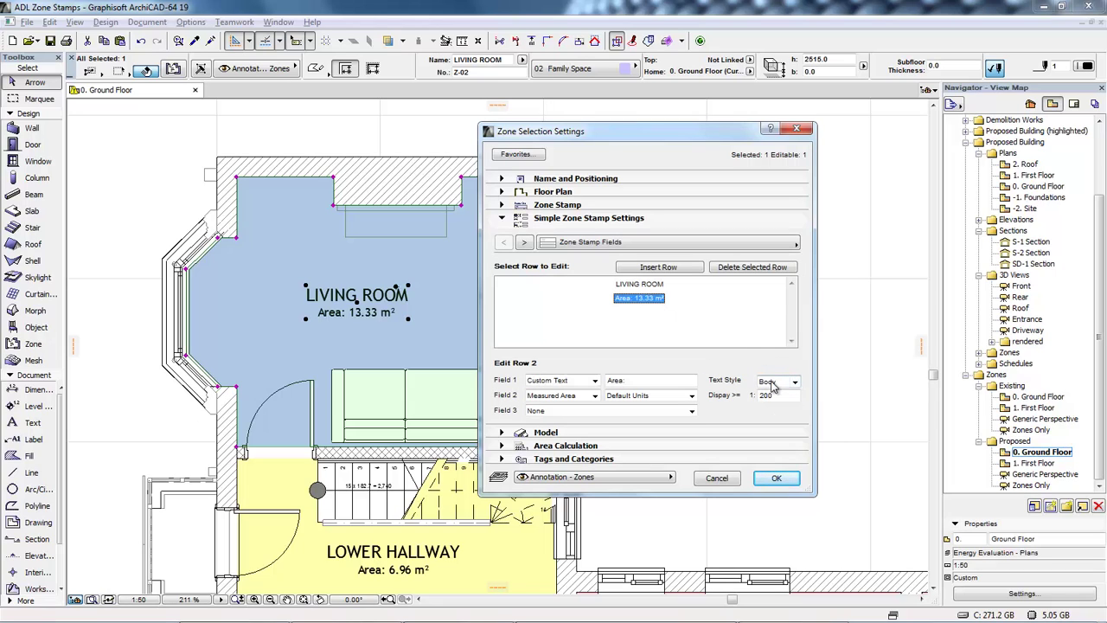
{"action": "left_click", "coordinate": [560, 244]}
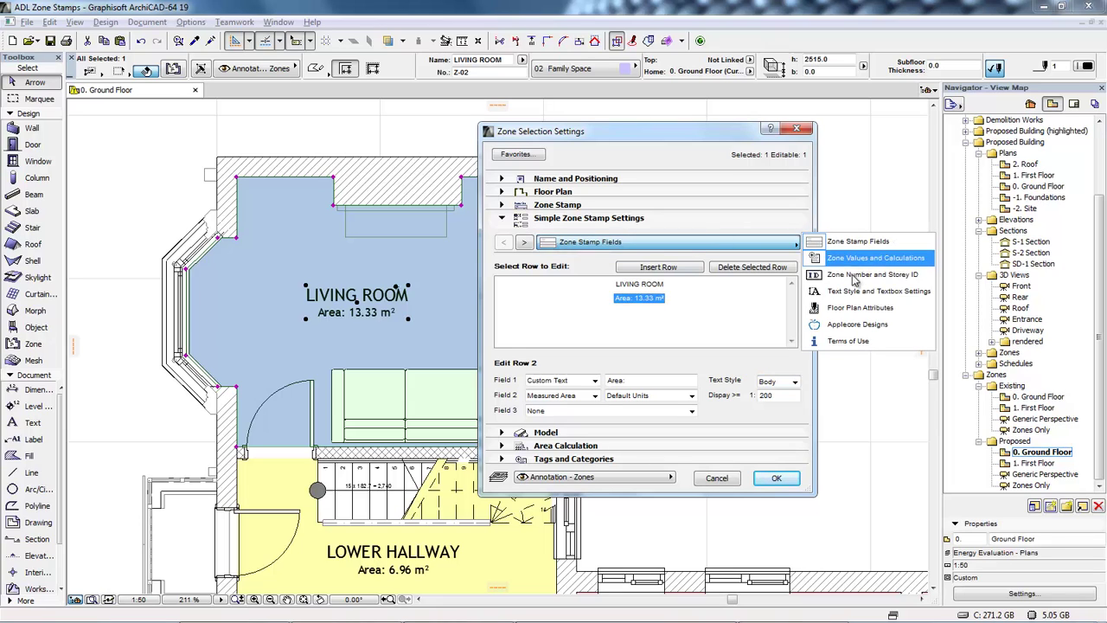
{"action": "left_click", "coordinate": [862, 292]}
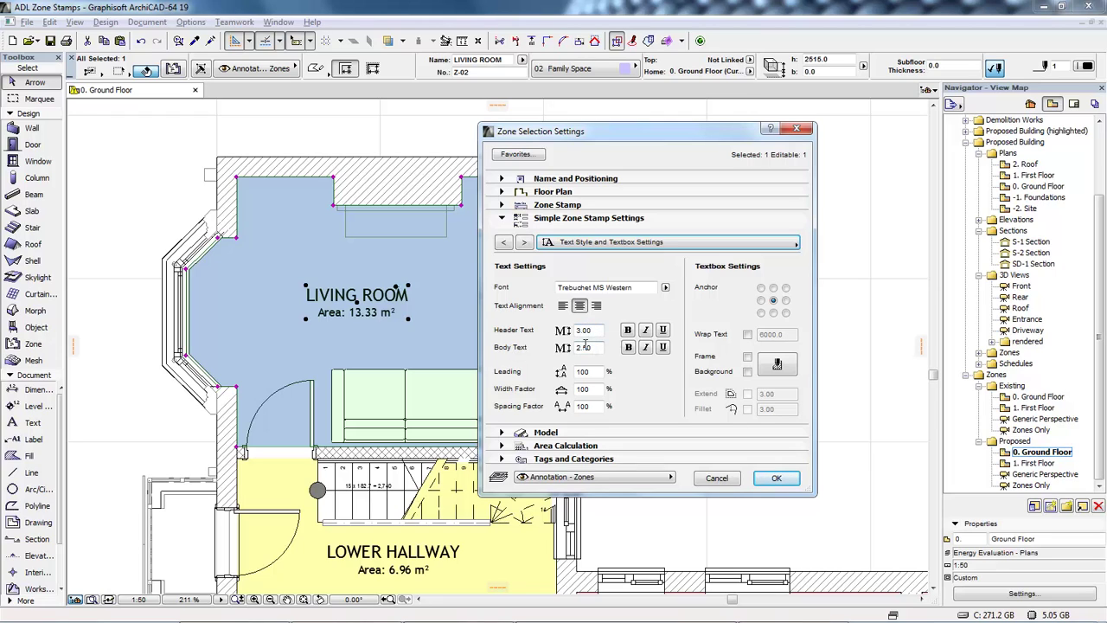
{"action": "left_click", "coordinate": [628, 330]}
{"action": "left_click", "coordinate": [663, 329]}
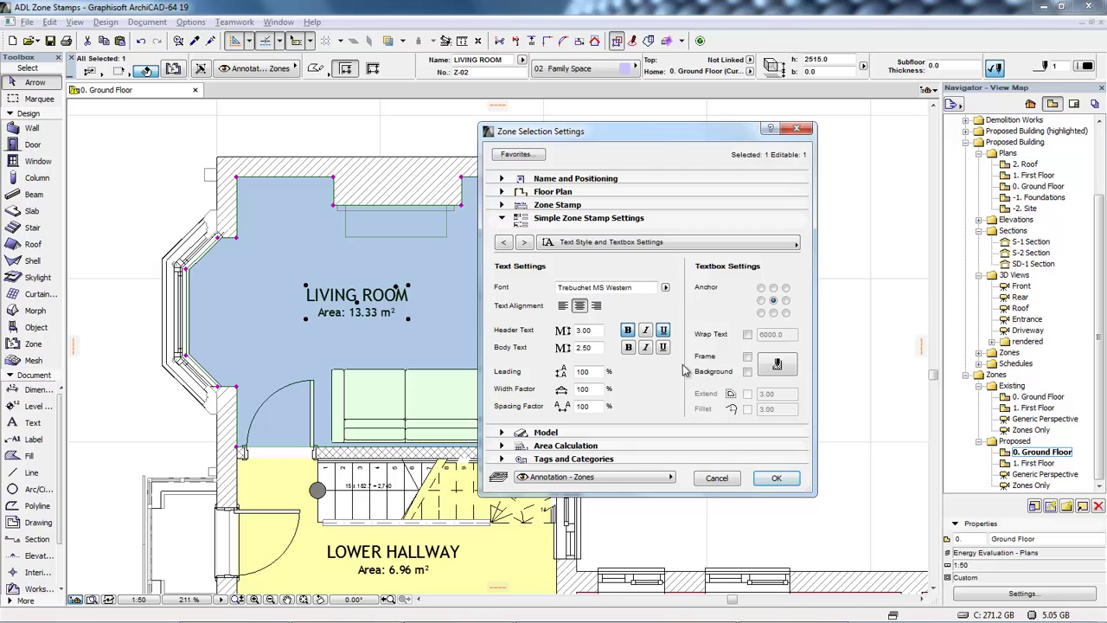
{"action": "left_click", "coordinate": [776, 479]}
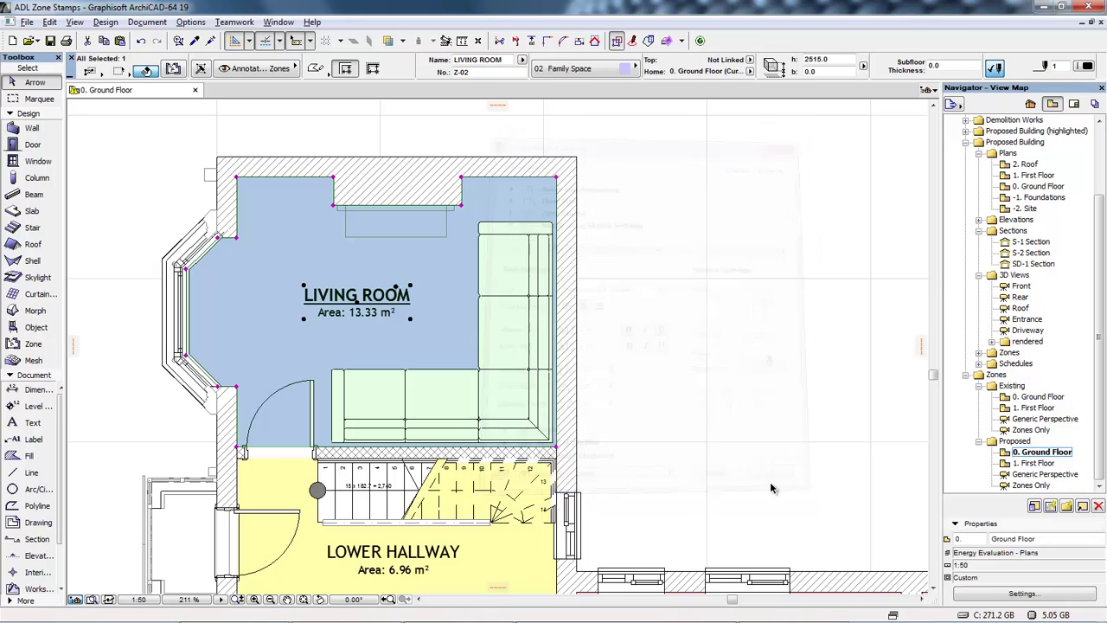
Step: Set the display scale threshold of the stamp's area row to 1:50 and apply the zone settings
{"action": "left_click", "coordinate": [172, 68]}
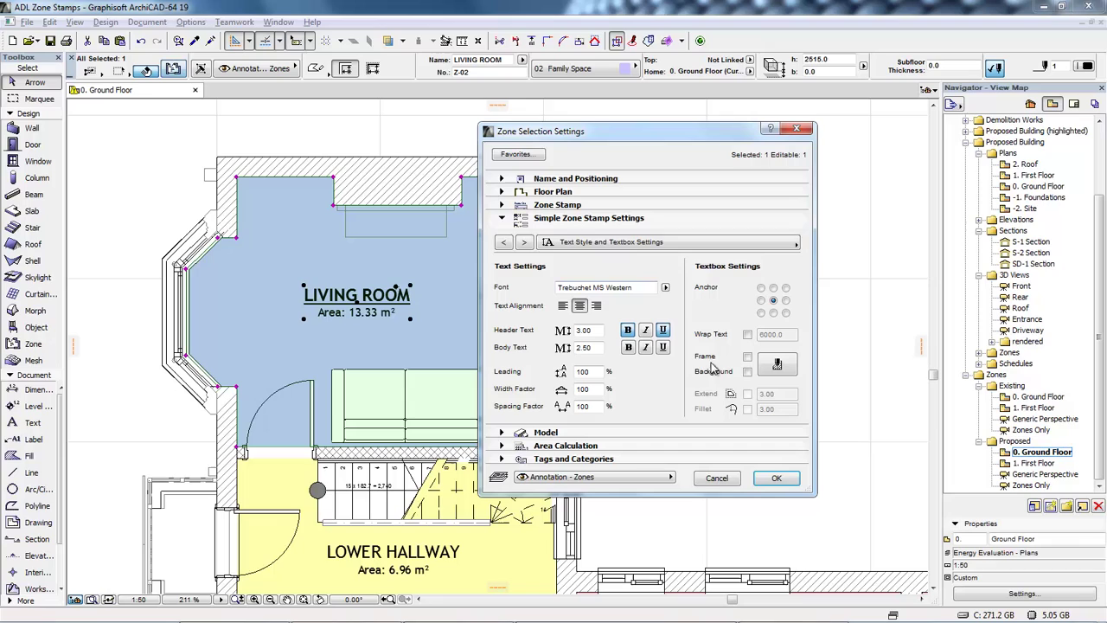
{"action": "left_click", "coordinate": [623, 243]}
{"action": "left_click", "coordinate": [822, 240]}
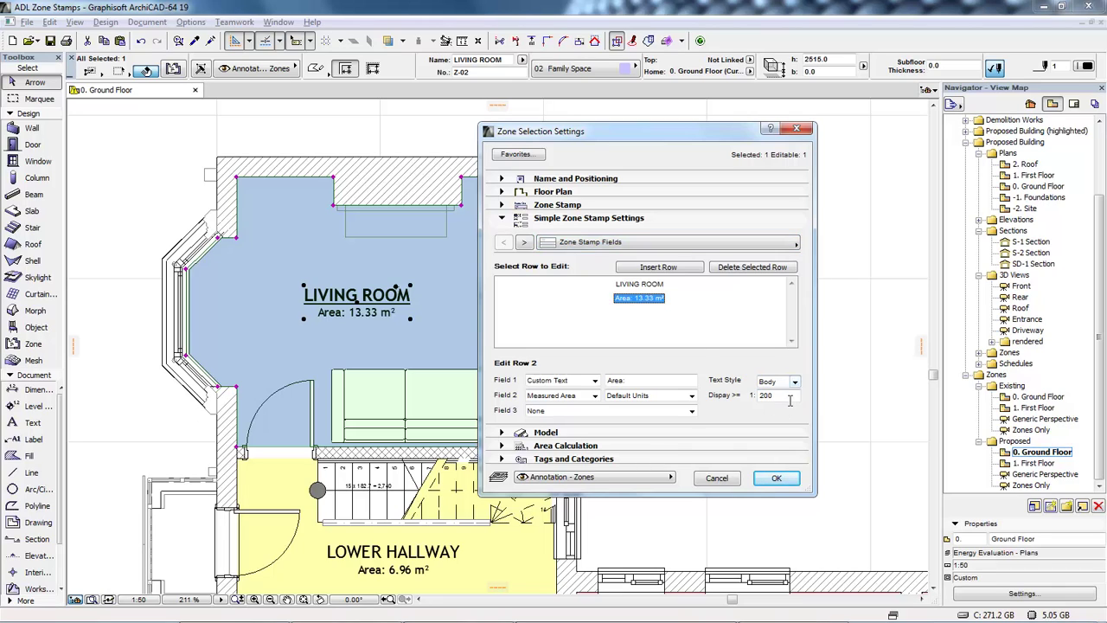
{"action": "double_click", "coordinate": [783, 394]}
{"action": "left_click", "coordinate": [775, 477]}
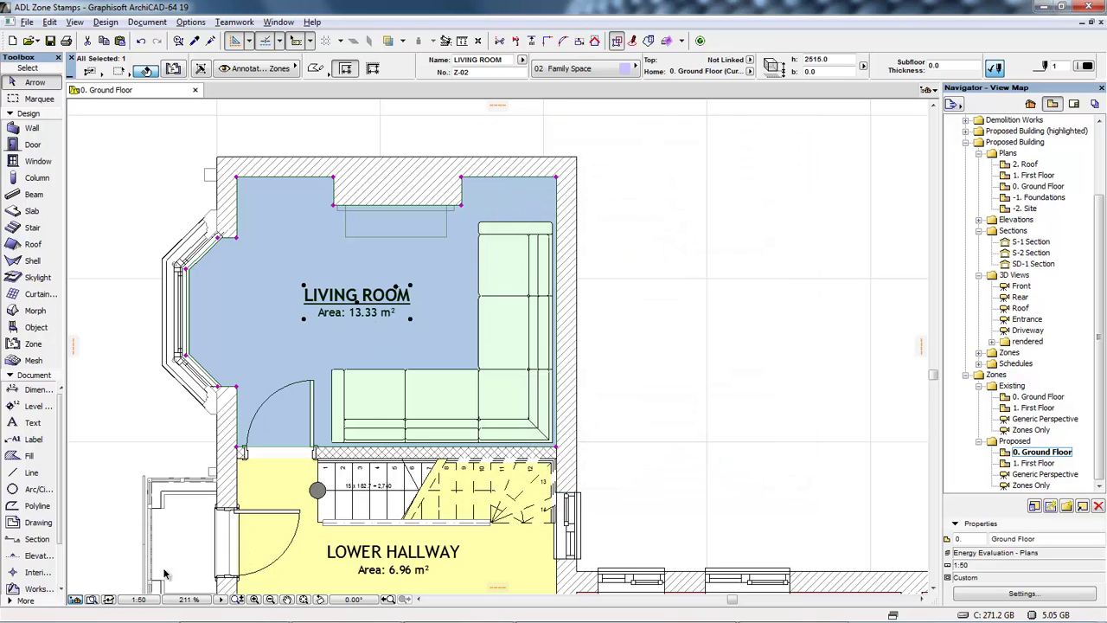
Step: Change the floor plan scale to 1:100 to test the area row's scale-dependent display
{"action": "left_click", "coordinate": [138, 599]}
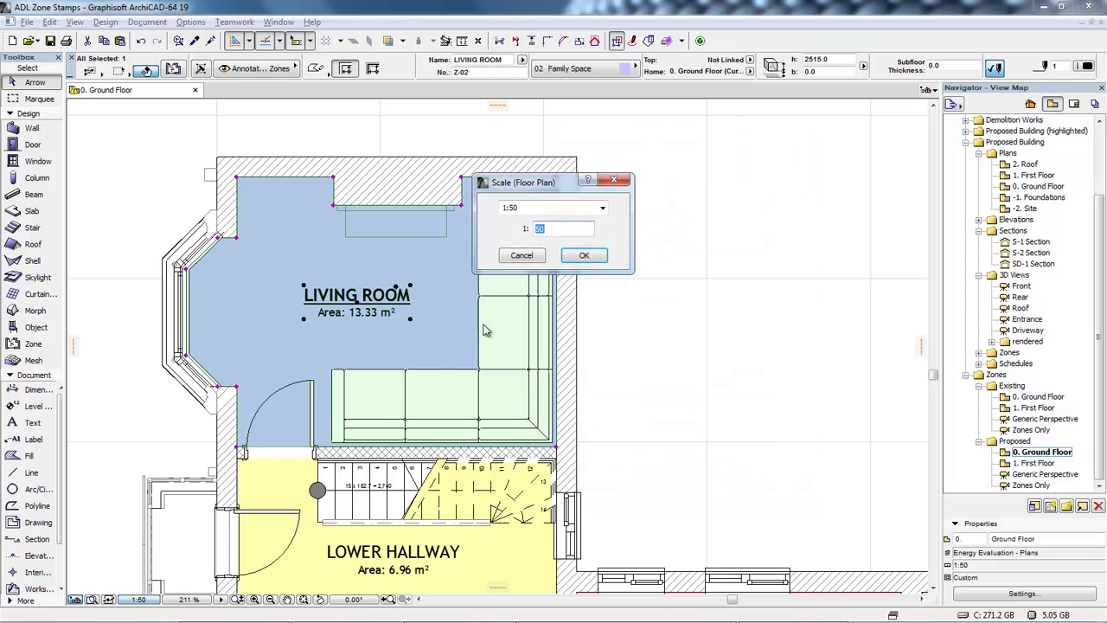
{"action": "left_click", "coordinate": [538, 208]}
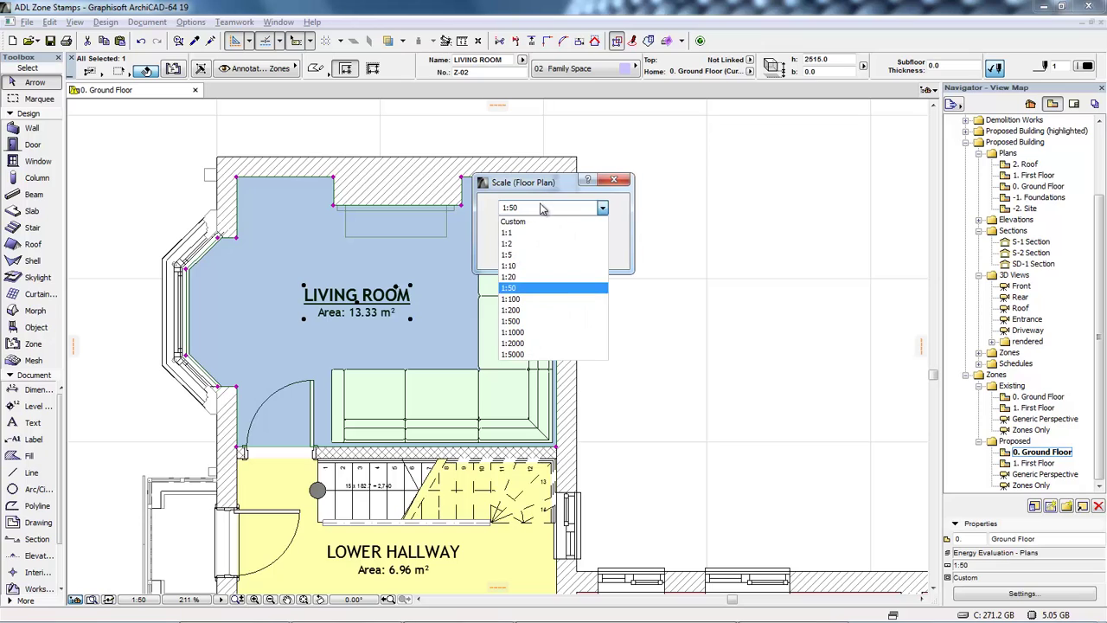
{"action": "left_click", "coordinate": [568, 299]}
{"action": "left_click", "coordinate": [581, 256]}
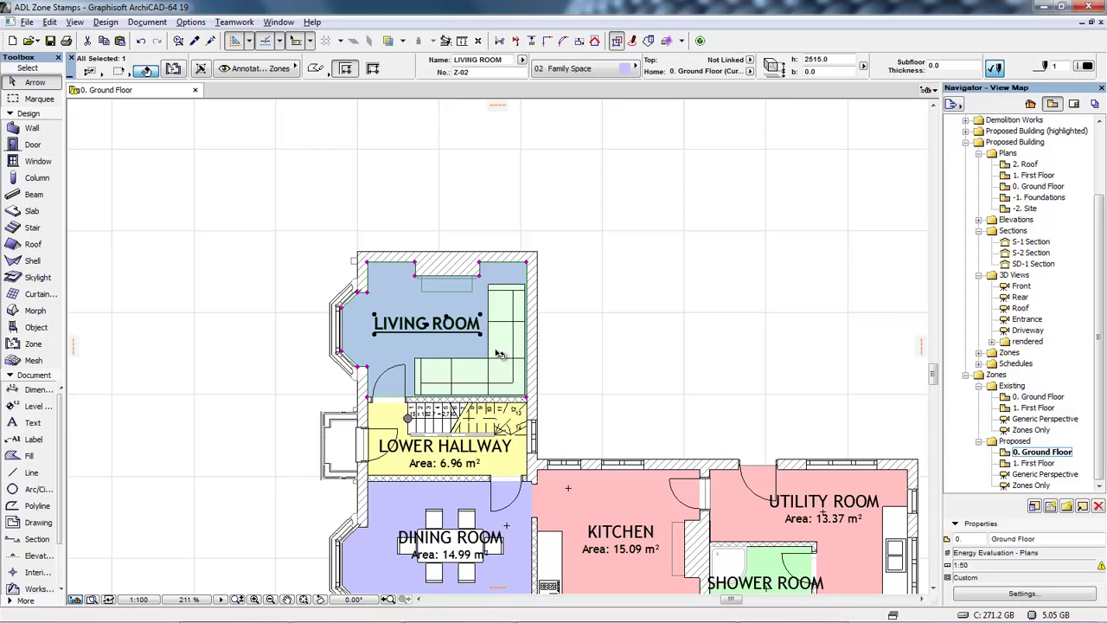
Step: Return the floor plan scale to 1:50
{"action": "left_click", "coordinate": [160, 599]}
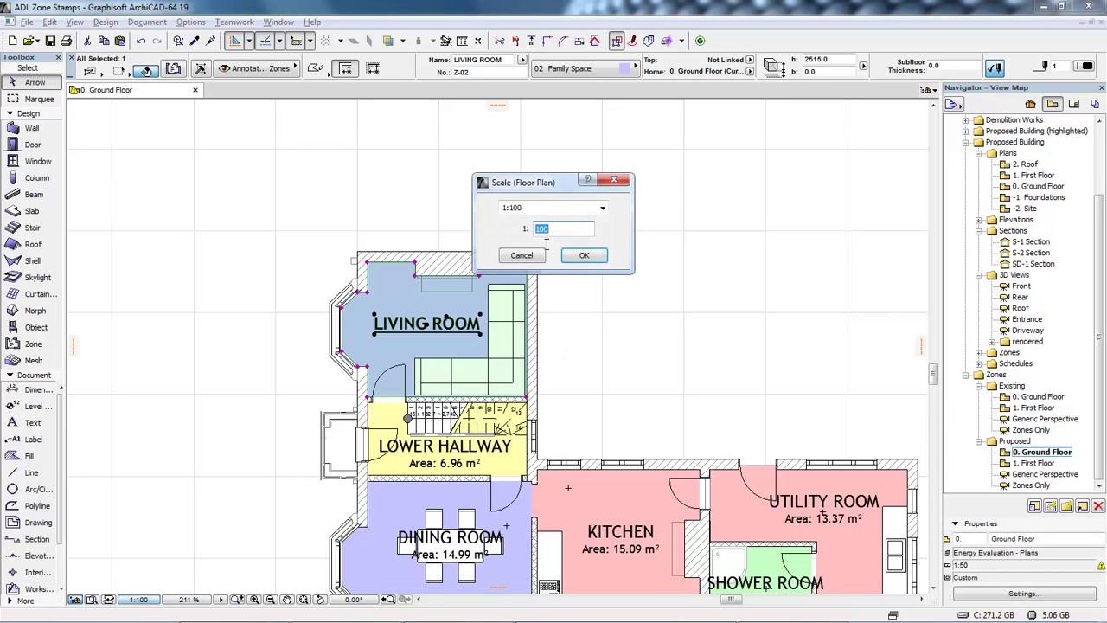
{"action": "left_click", "coordinate": [559, 211]}
{"action": "left_click", "coordinate": [543, 279]}
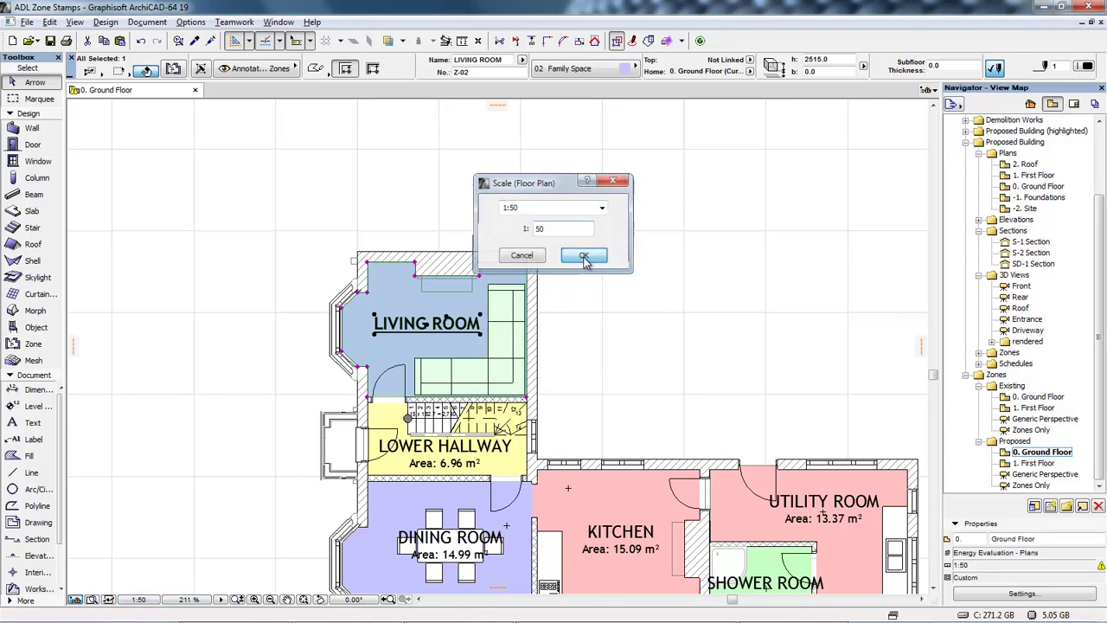
{"action": "left_click", "coordinate": [573, 271]}
Step: Reopen the Living Room zone's values and calculations settings and examine the preset lists available for the zone name
{"action": "key", "text": "ctrl+t"}
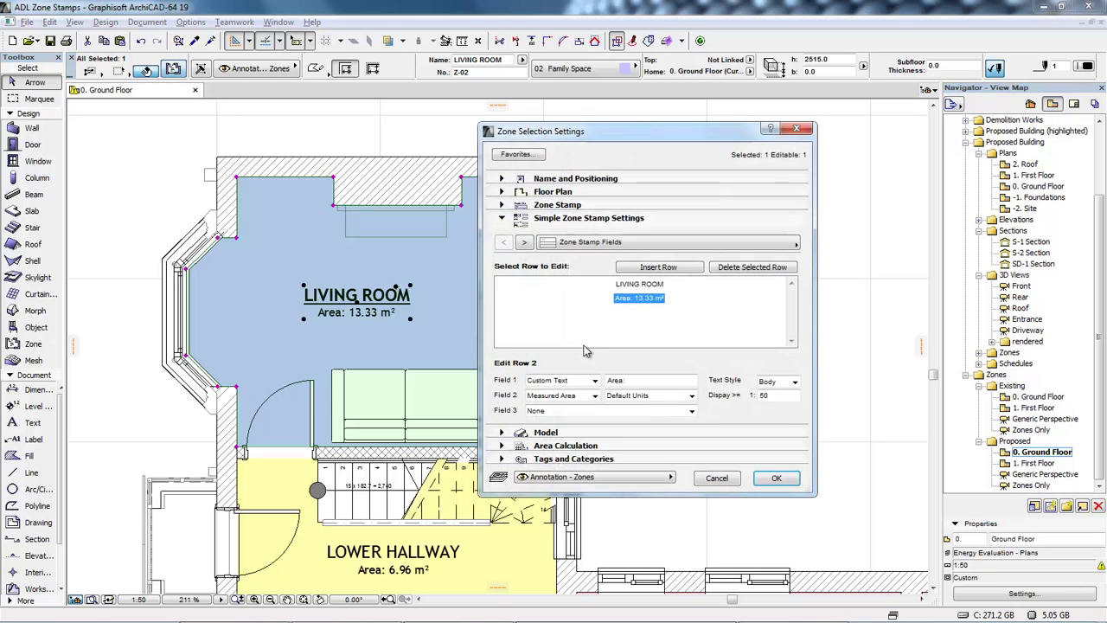
{"action": "left_click", "coordinate": [526, 243]}
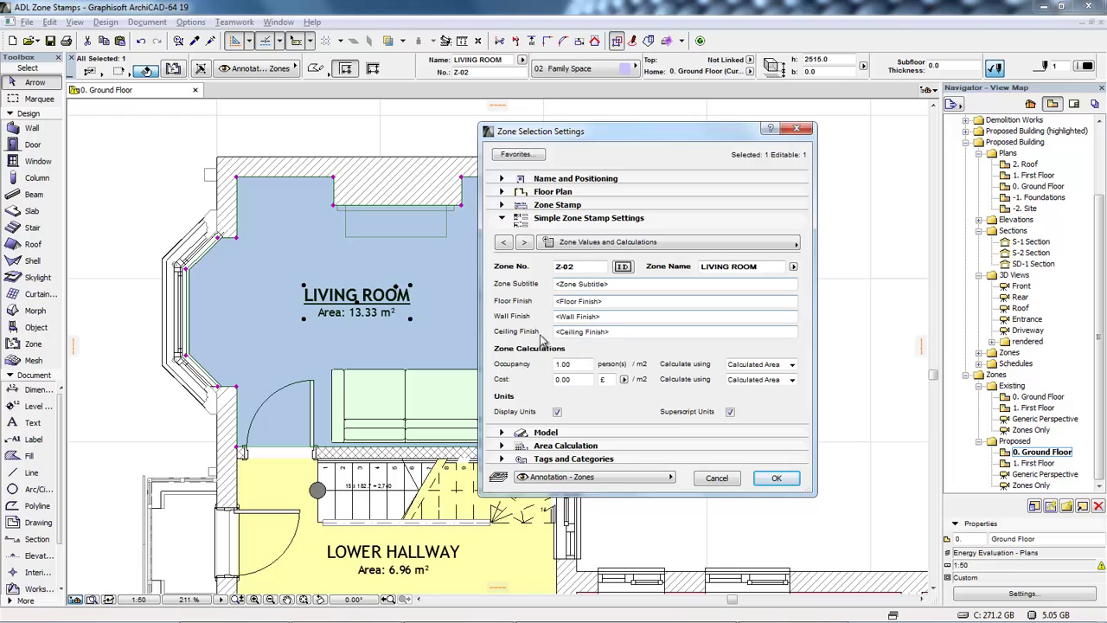
{"action": "left_click", "coordinate": [793, 266]}
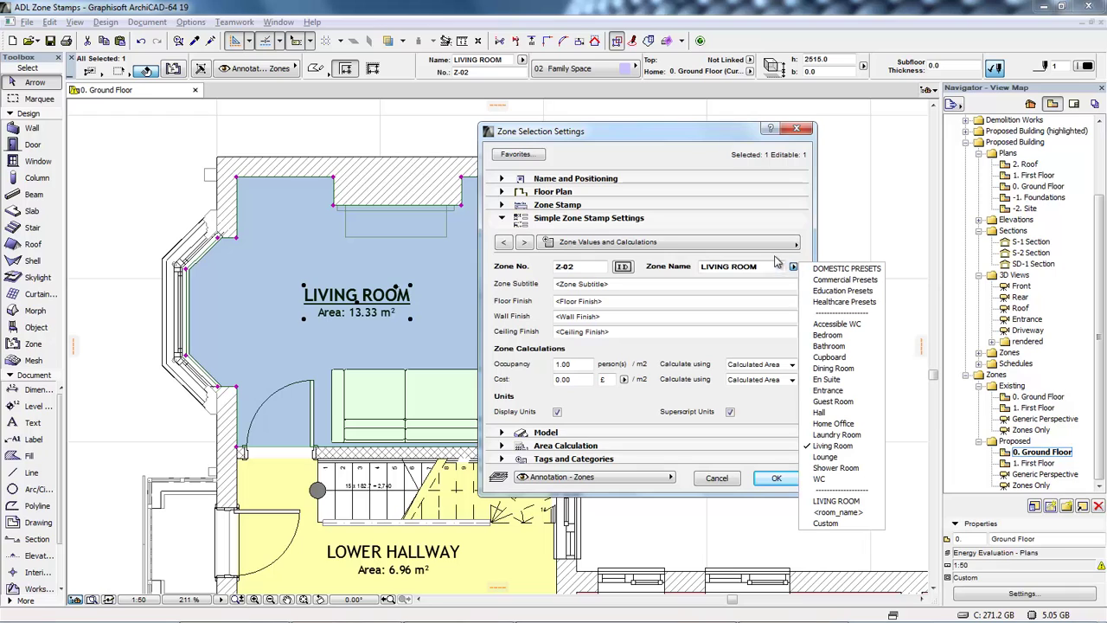
{"action": "left_click", "coordinate": [847, 285]}
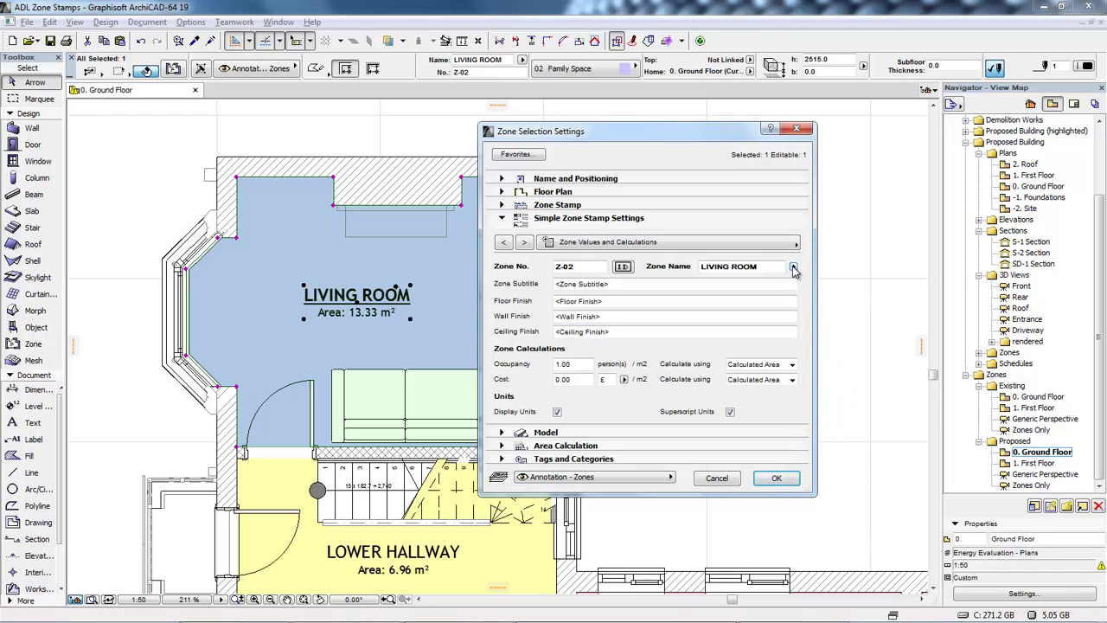
{"action": "left_click", "coordinate": [793, 267]}
{"action": "left_click", "coordinate": [829, 118]}
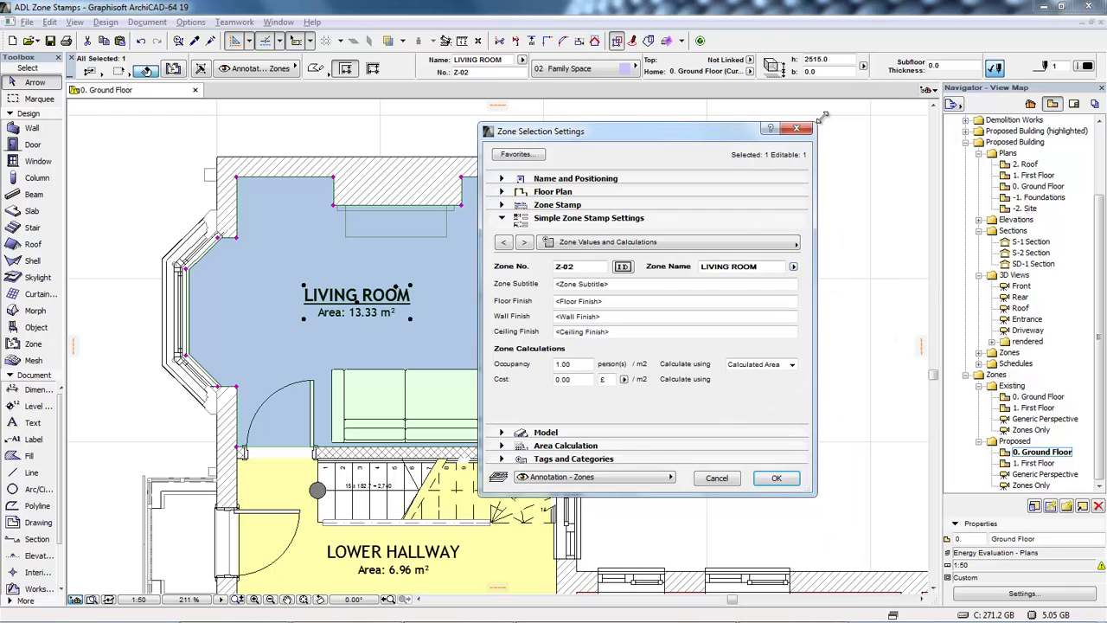
{"action": "left_click", "coordinate": [795, 268]}
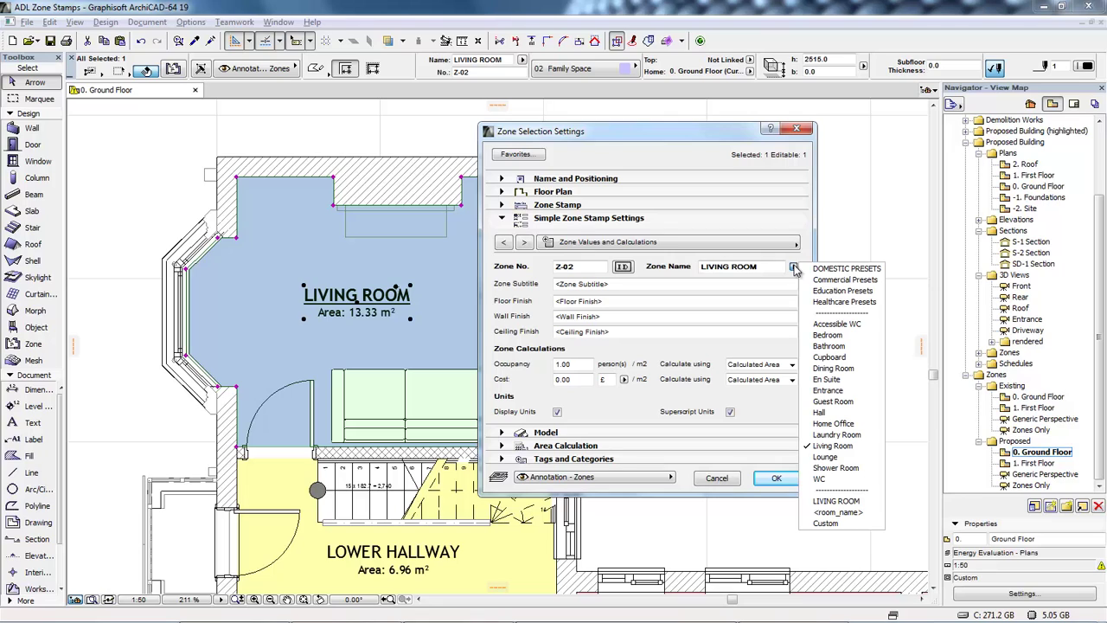
{"action": "left_click", "coordinate": [768, 267]}
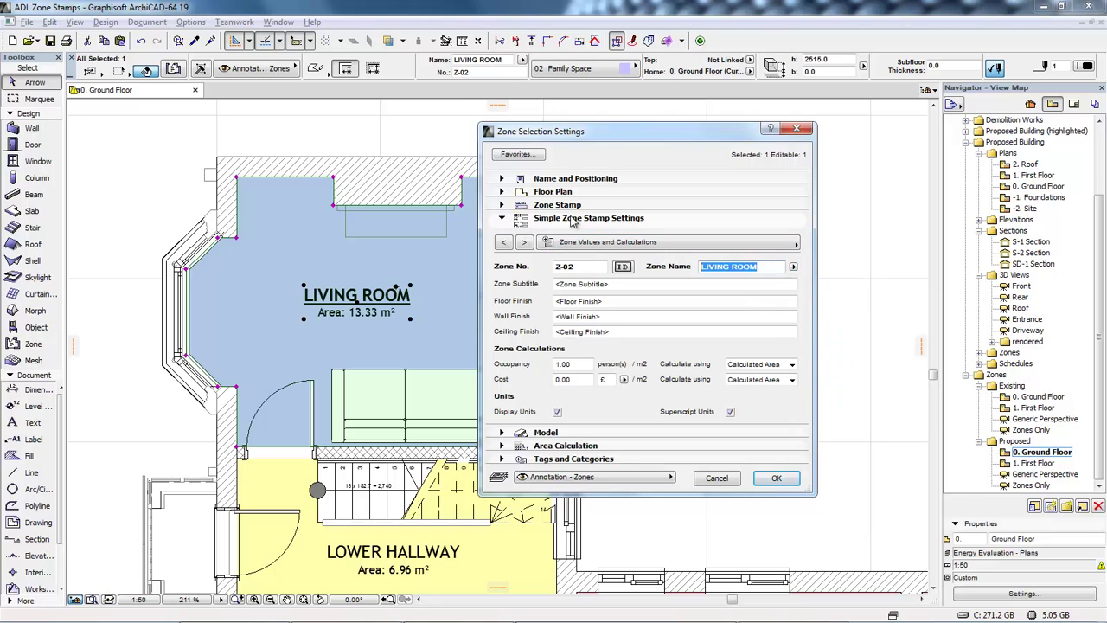
Step: Try "Example room name" as a custom name for the Living Room zone
{"action": "type", "text": "Example room name"}
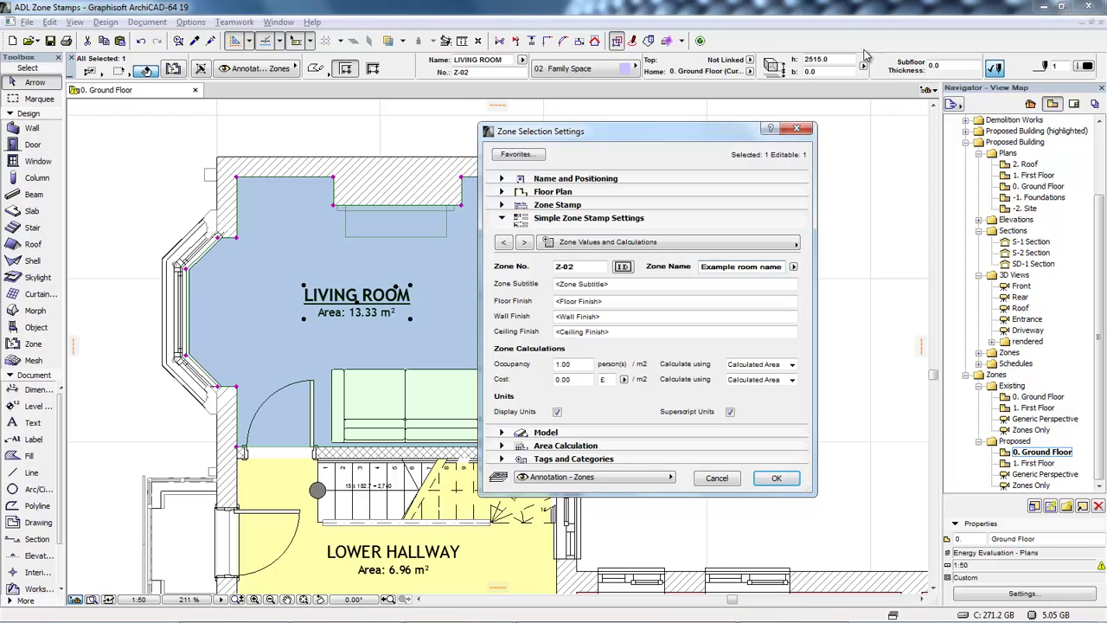
{"action": "key", "text": "ctrl+a"}
{"action": "left_click", "coordinate": [793, 266]}
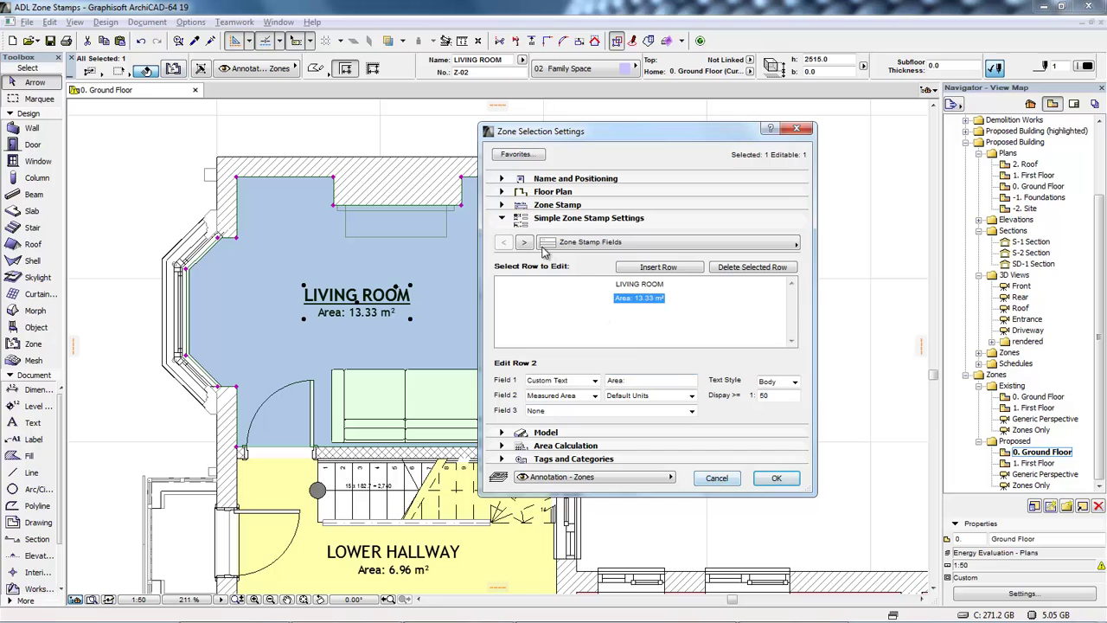
Step: Examine the cost calculation basis options, the third field choices of the stamp's area row and the zone number format settings
{"action": "left_click", "coordinate": [523, 242]}
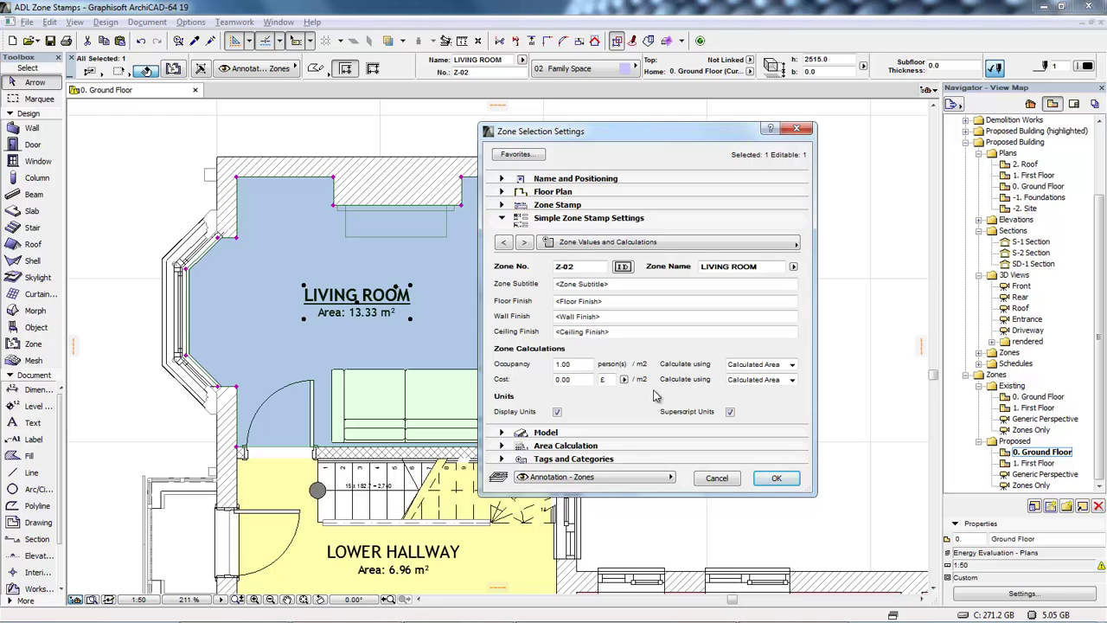
{"action": "left_click", "coordinate": [783, 379]}
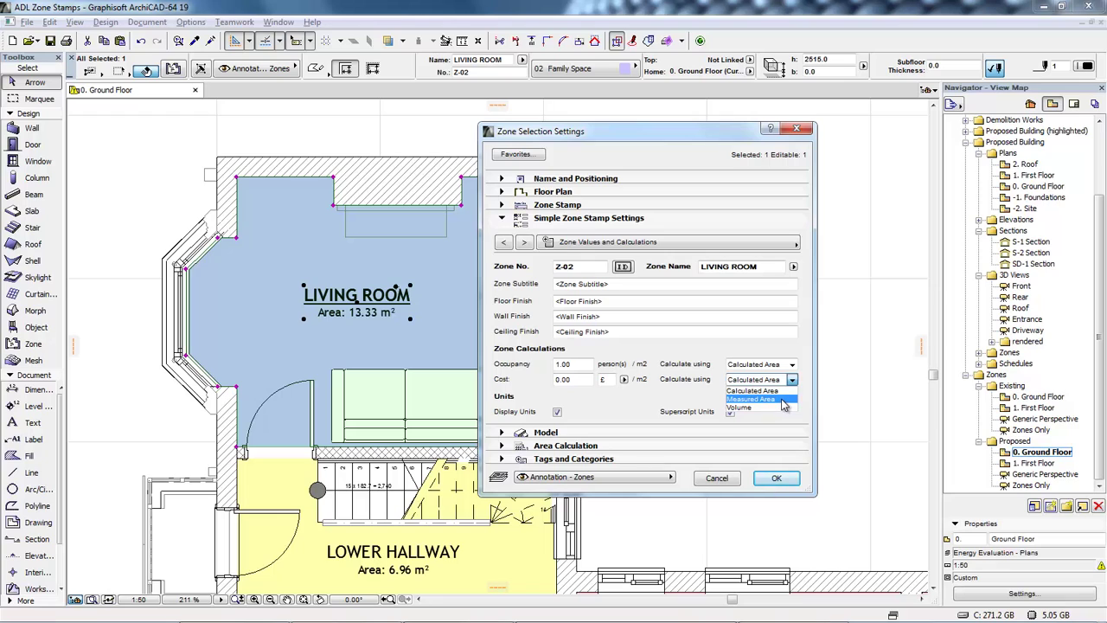
{"action": "left_click", "coordinate": [638, 404]}
{"action": "left_click", "coordinate": [504, 243]}
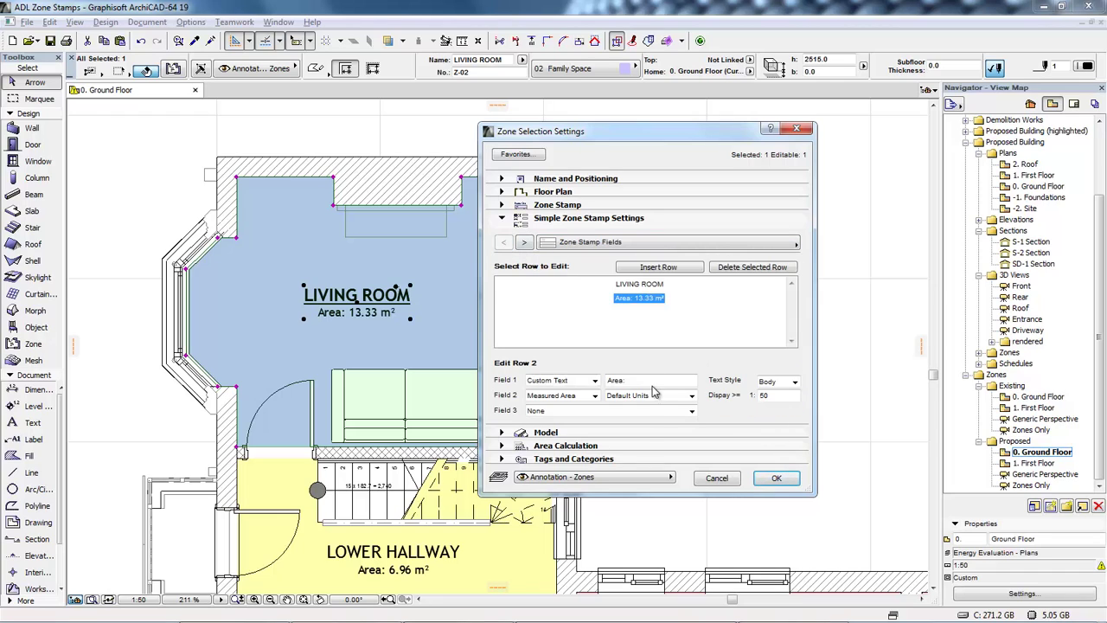
{"action": "left_click", "coordinate": [654, 413]}
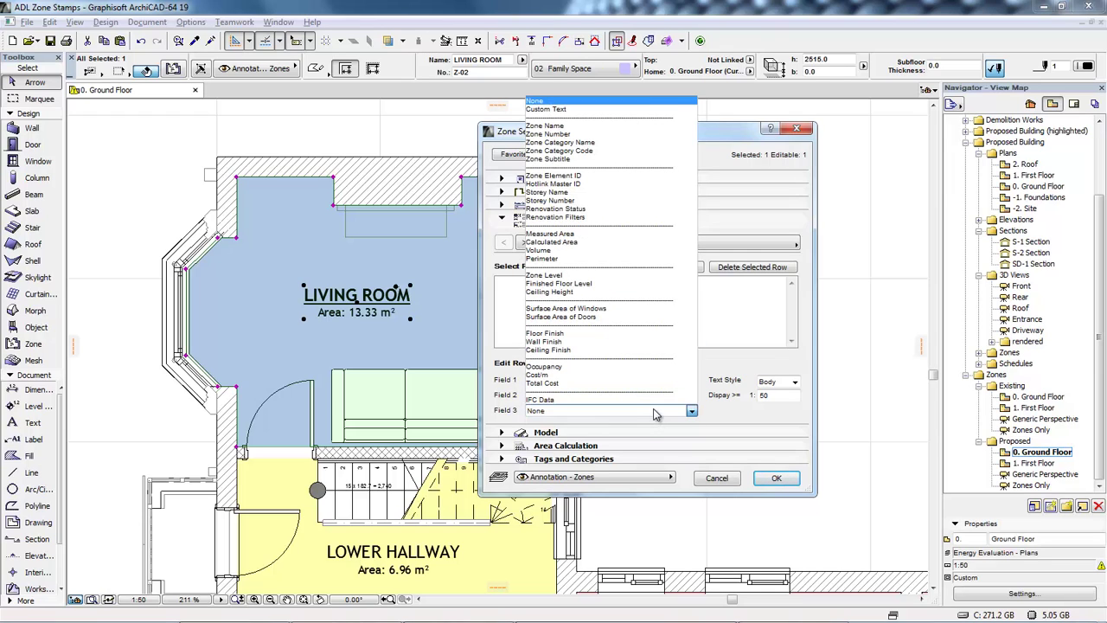
{"action": "left_click", "coordinate": [663, 422]}
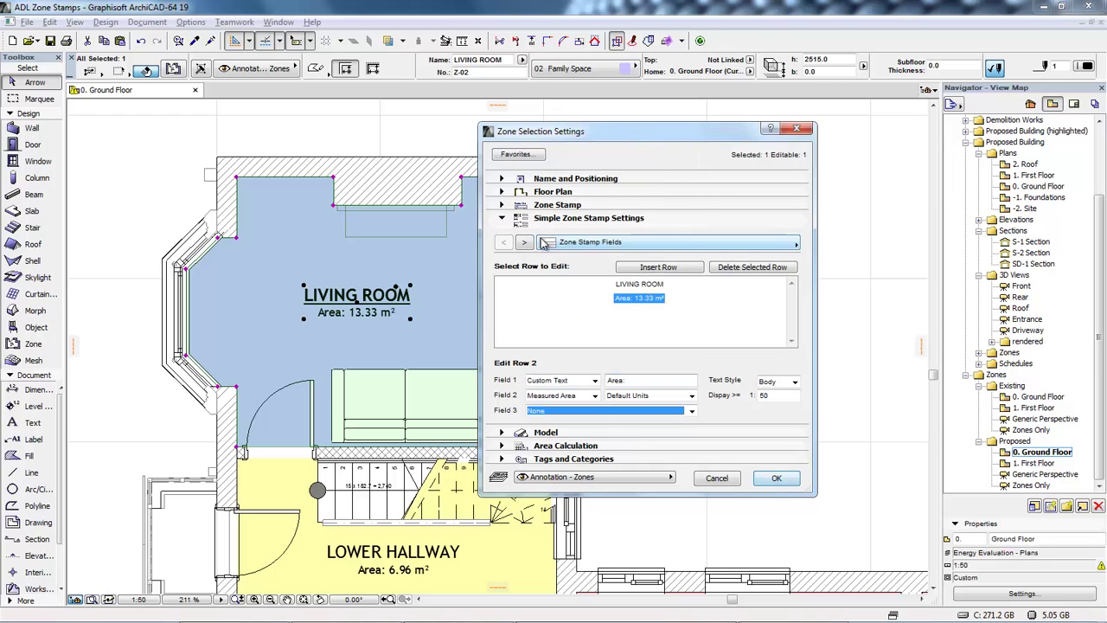
{"action": "left_click", "coordinate": [524, 242]}
{"action": "left_click", "coordinate": [524, 242]}
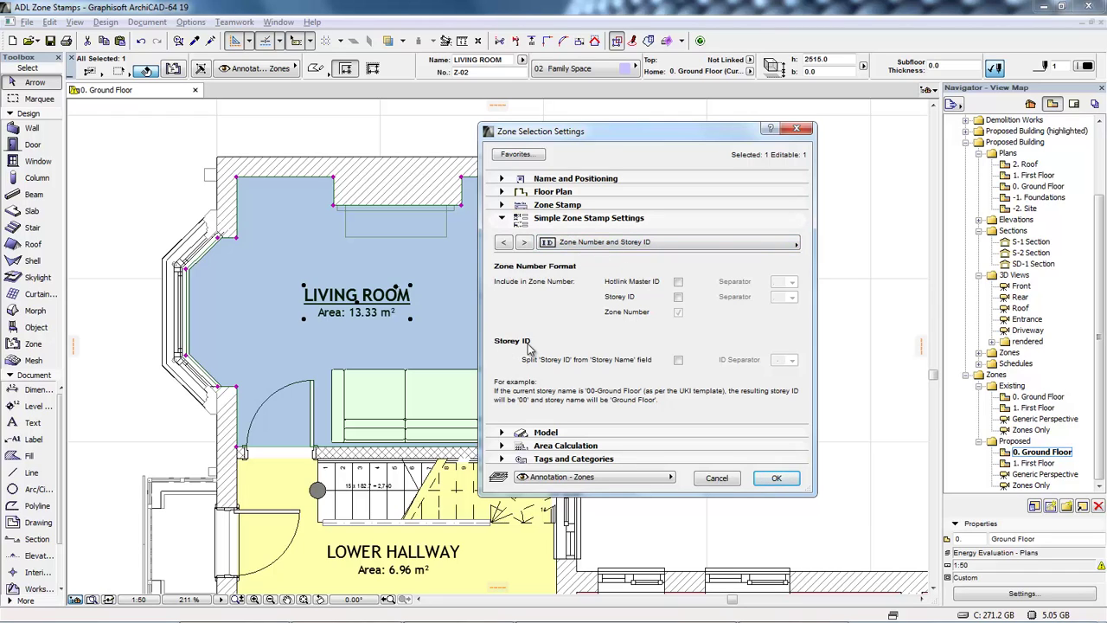
Step: Set the stamp's first row to Zone Number followed by Zone Name, and apply the zone settings
{"action": "left_click", "coordinate": [504, 243]}
{"action": "left_click", "coordinate": [631, 285]}
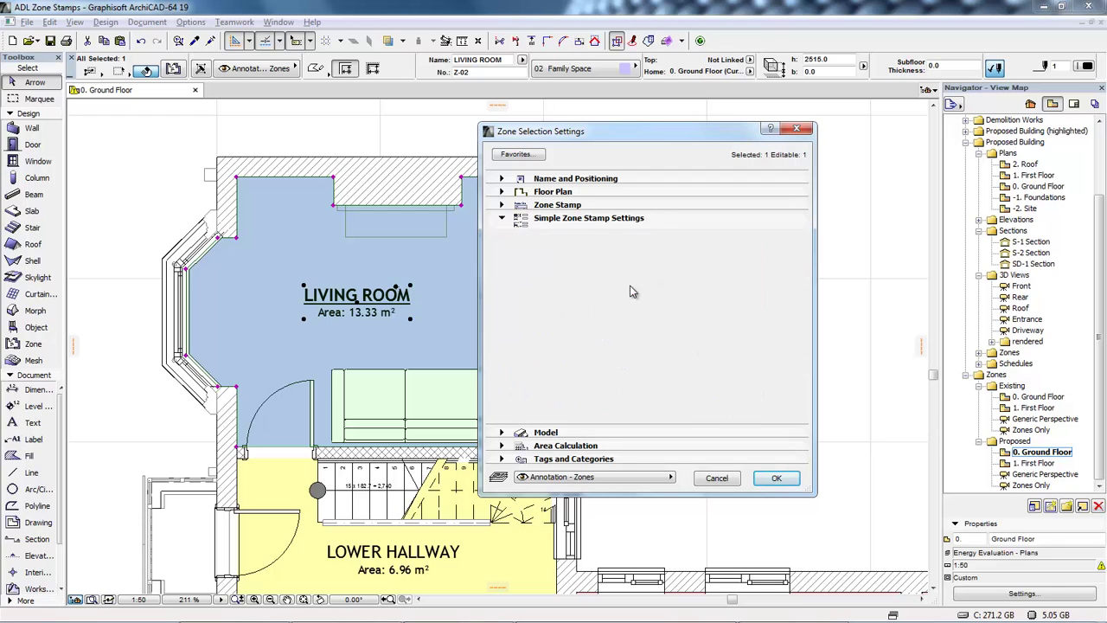
{"action": "left_click", "coordinate": [606, 380]}
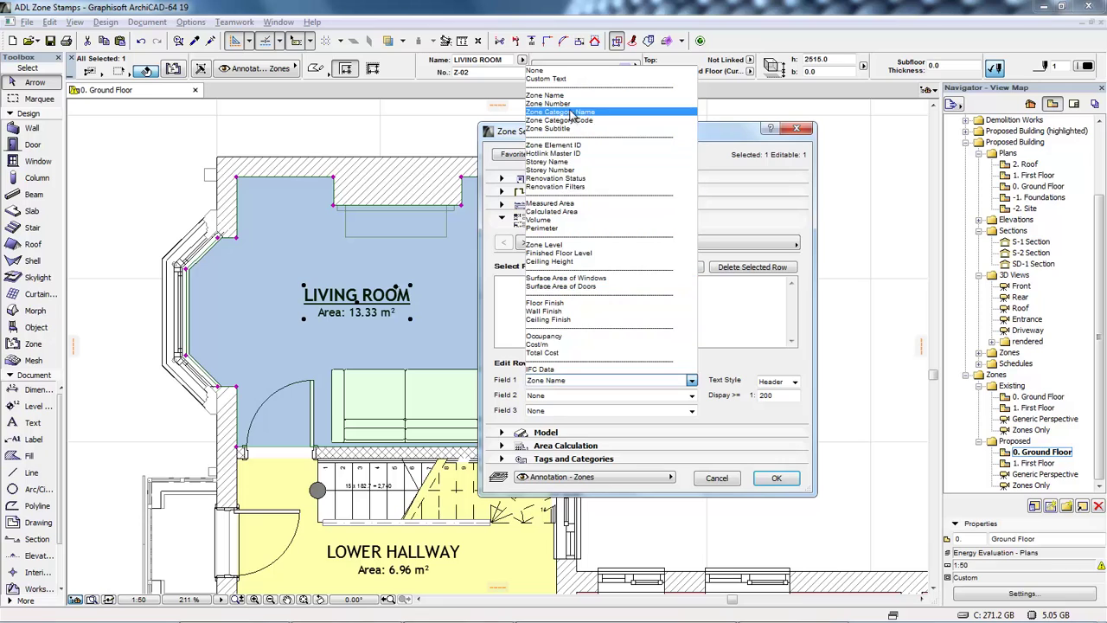
{"action": "left_click", "coordinate": [606, 242]}
{"action": "left_click", "coordinate": [568, 396]}
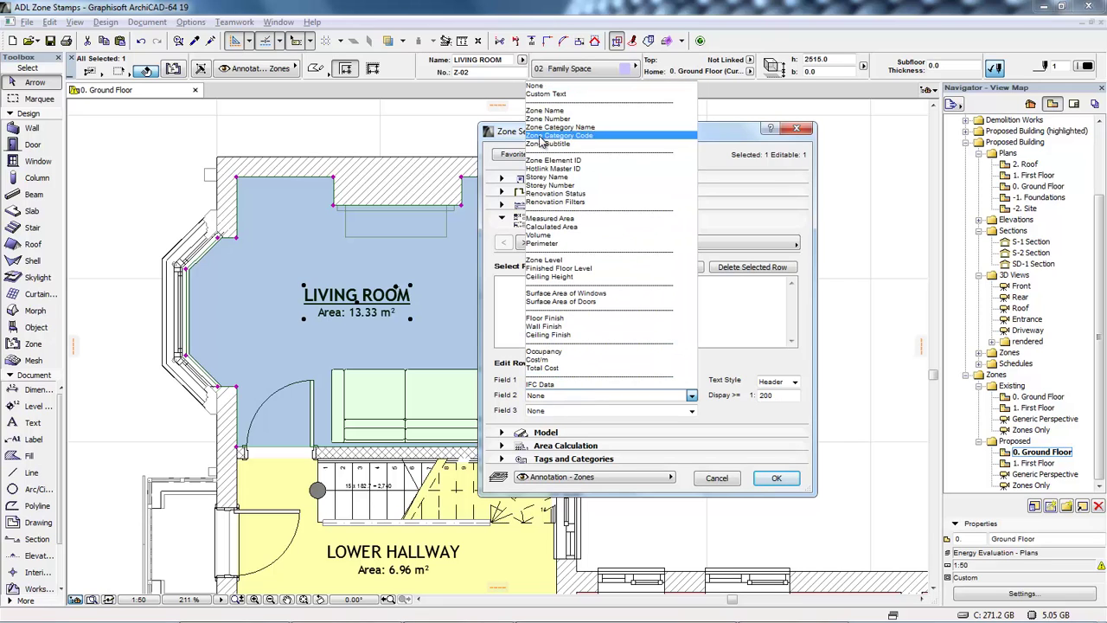
{"action": "left_click", "coordinate": [558, 118]}
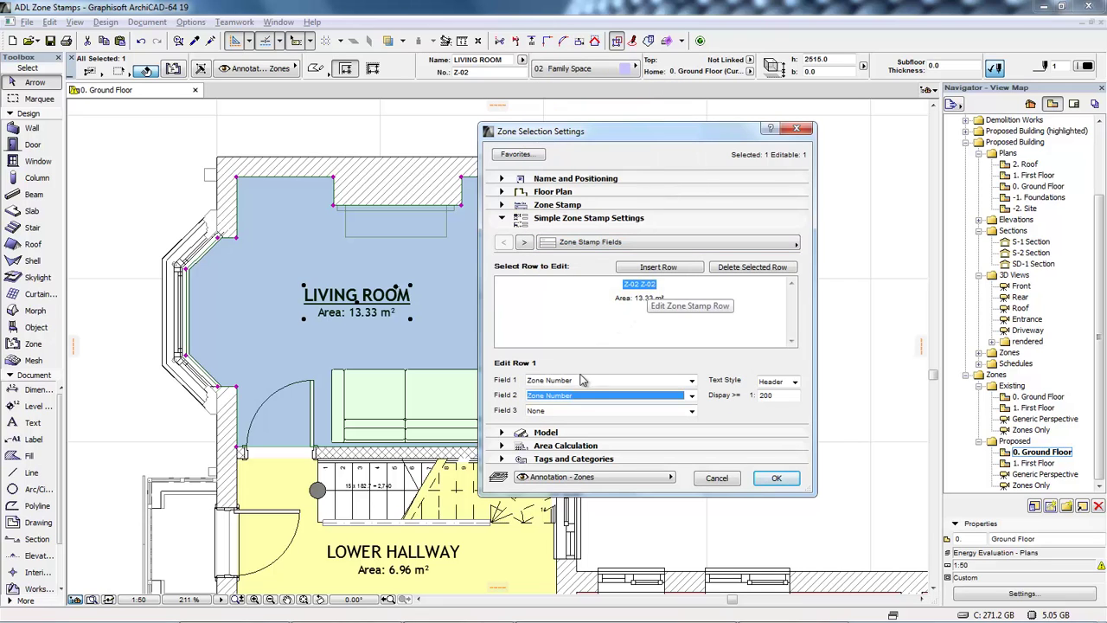
{"action": "left_click", "coordinate": [574, 396]}
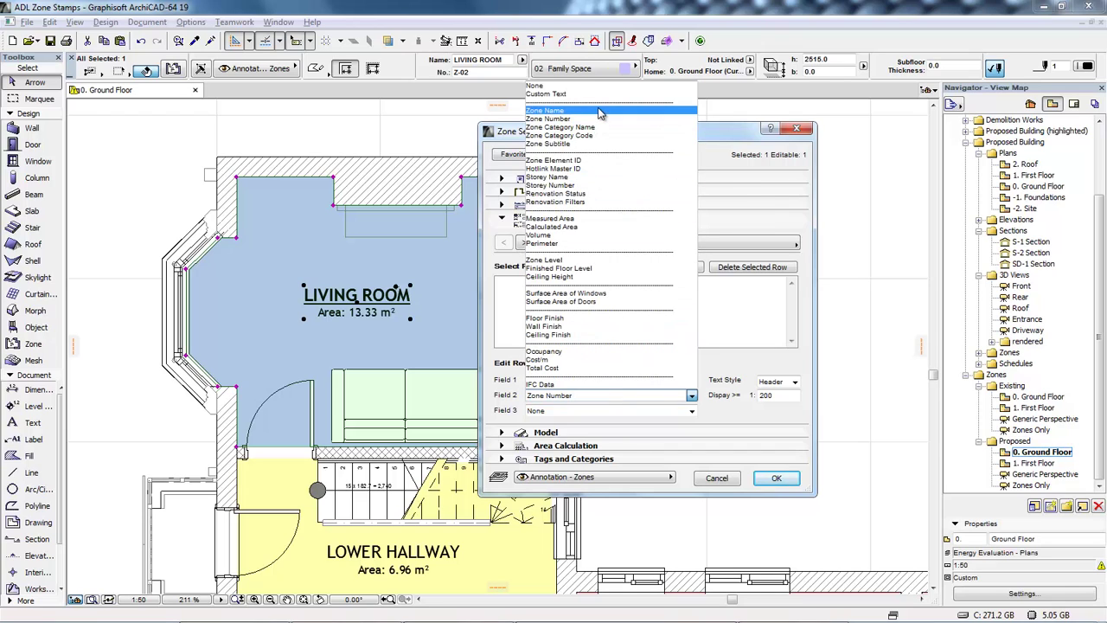
{"action": "left_click", "coordinate": [571, 110]}
{"action": "left_click", "coordinate": [769, 478]}
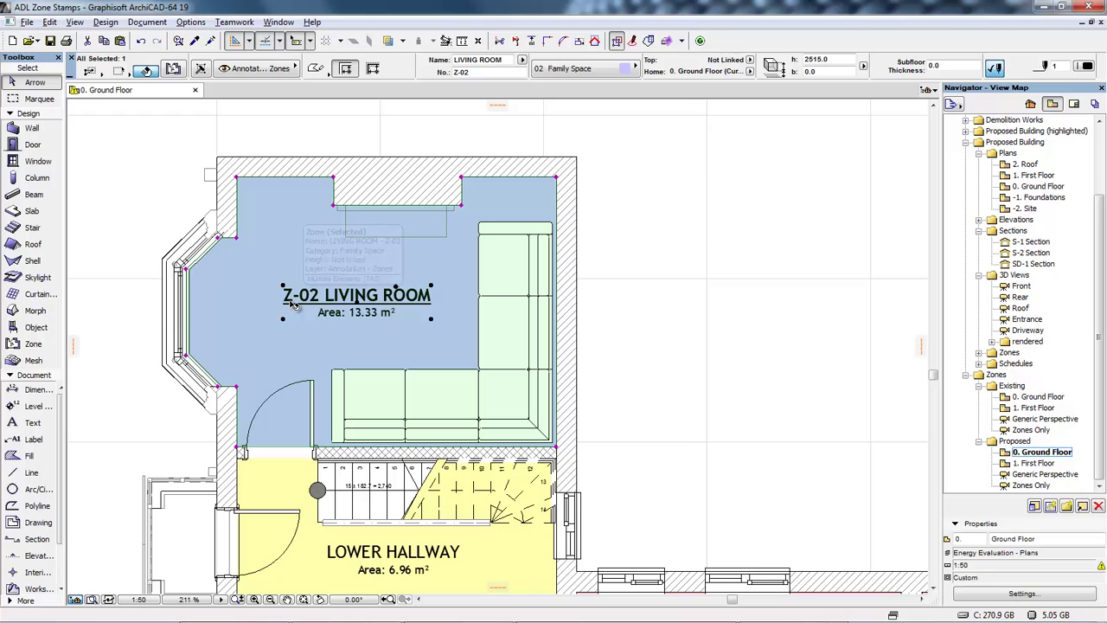
Step: Include the Storey ID in the Living Room stamp's zone number format and apply the change
{"action": "left_click", "coordinate": [177, 71]}
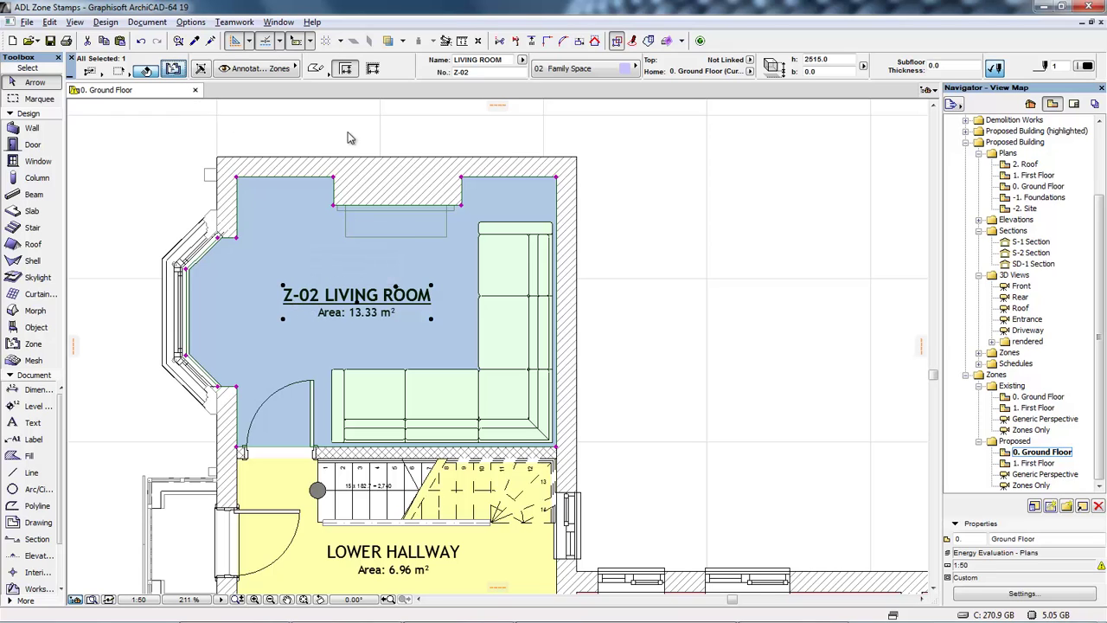
{"action": "left_click", "coordinate": [564, 245]}
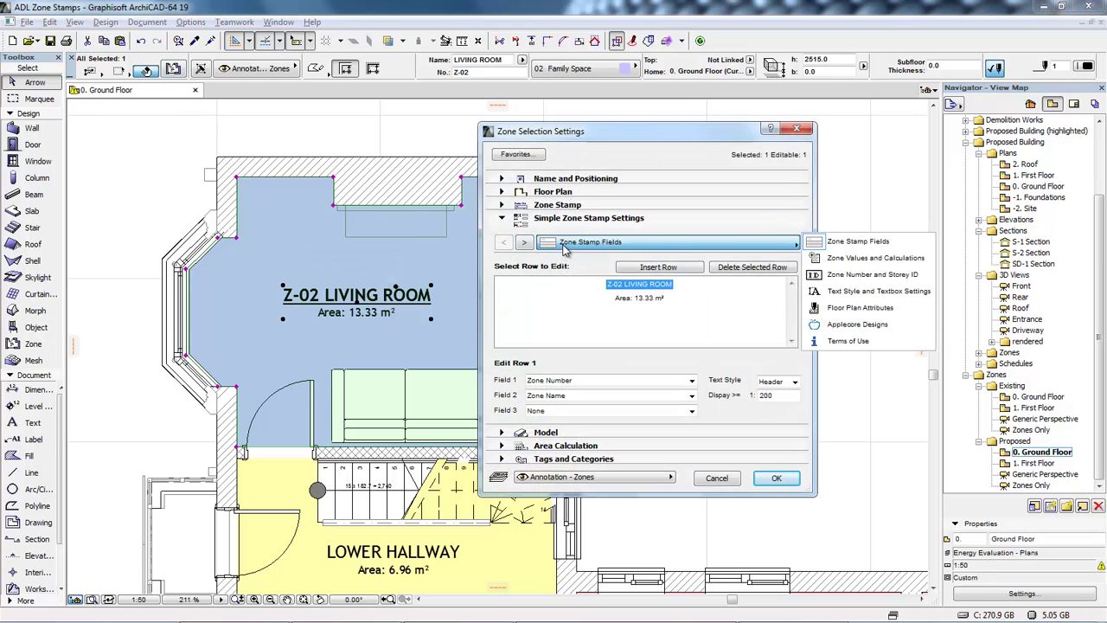
{"action": "left_click", "coordinate": [861, 277]}
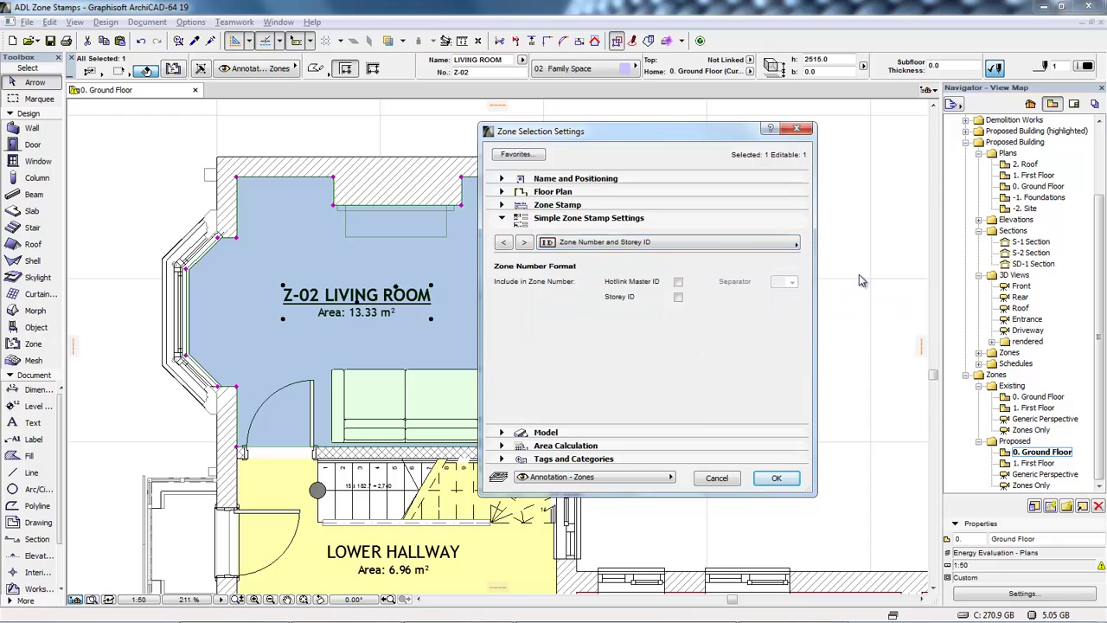
{"action": "left_click", "coordinate": [678, 296]}
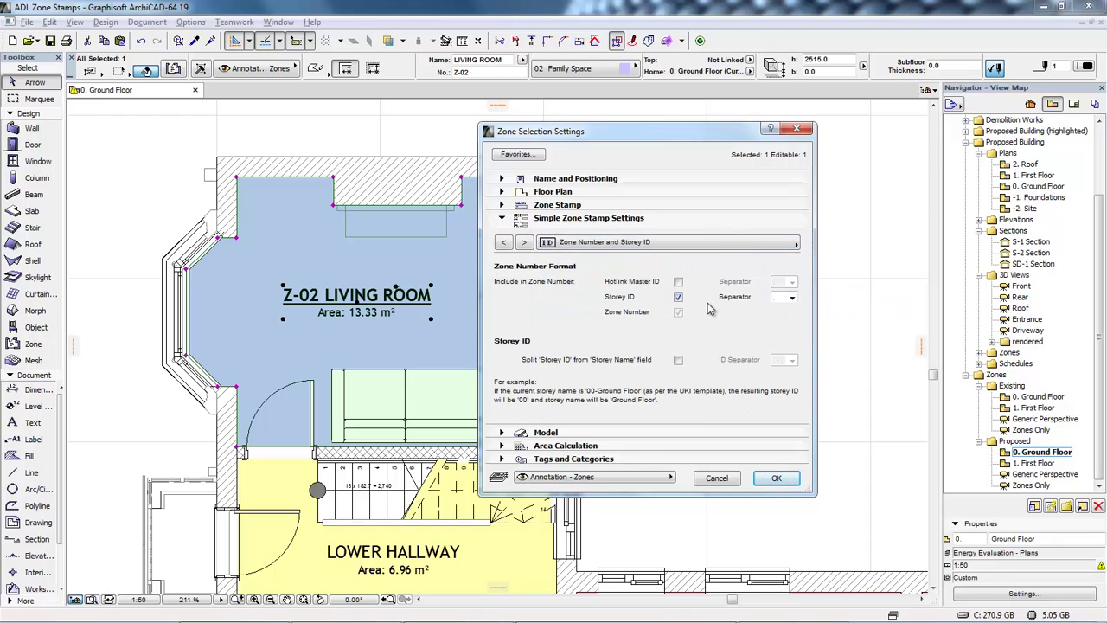
{"action": "left_click", "coordinate": [776, 477]}
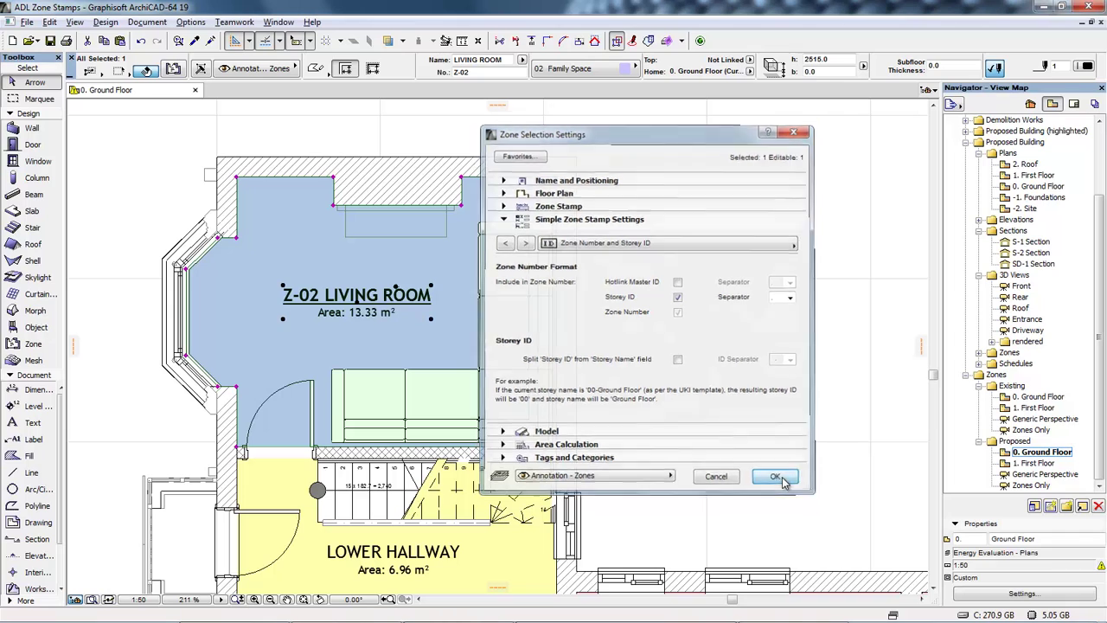
Step: Try splitting the Storey ID from the Storey Name field in the zone number settings
{"action": "left_click", "coordinate": [172, 69]}
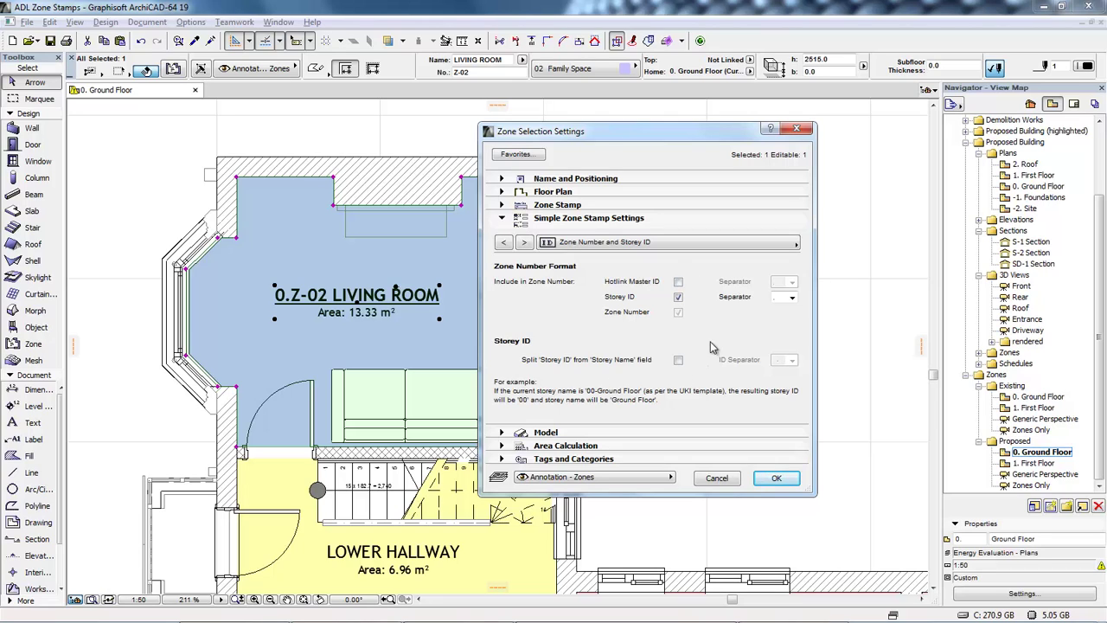
{"action": "left_click", "coordinate": [679, 361]}
{"action": "left_click", "coordinate": [679, 361]}
Step: Turn on text wrapping for the stamp's textbox and resize the box on the plan, first narrower and finally about 3555 wide
{"action": "left_click", "coordinate": [524, 243]}
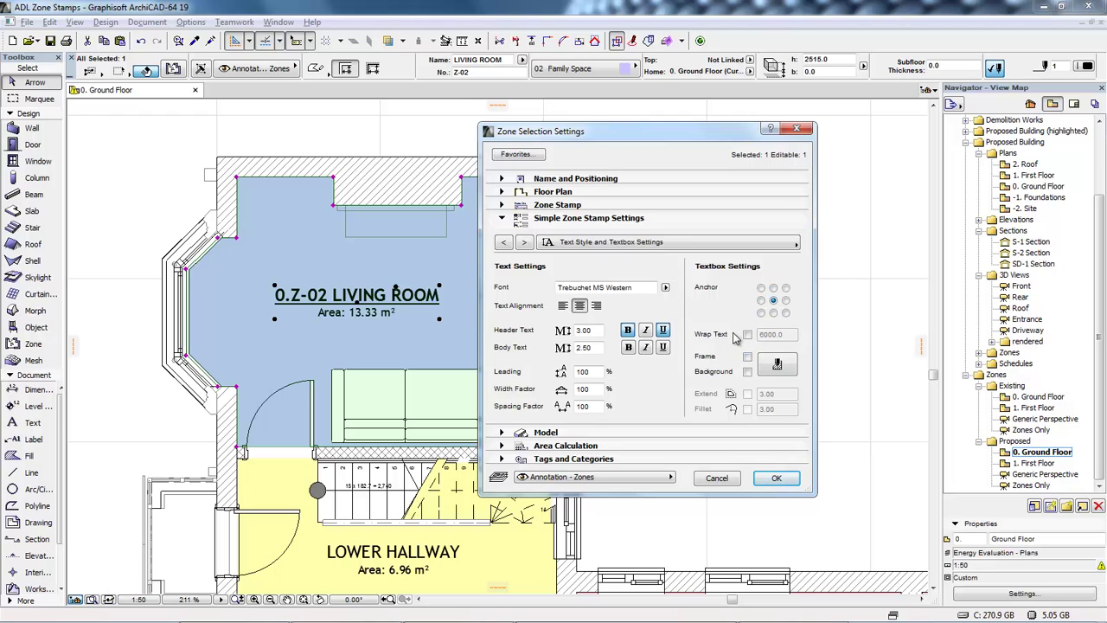
{"action": "left_click", "coordinate": [776, 478]}
{"action": "left_click", "coordinate": [602, 286]}
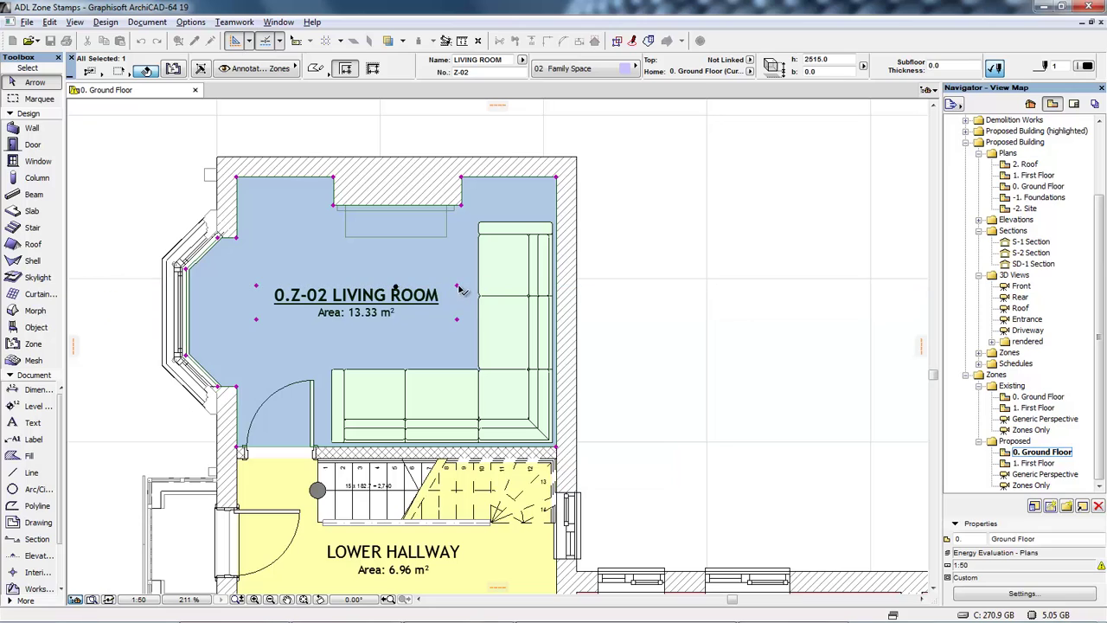
{"action": "left_click", "coordinate": [424, 287]}
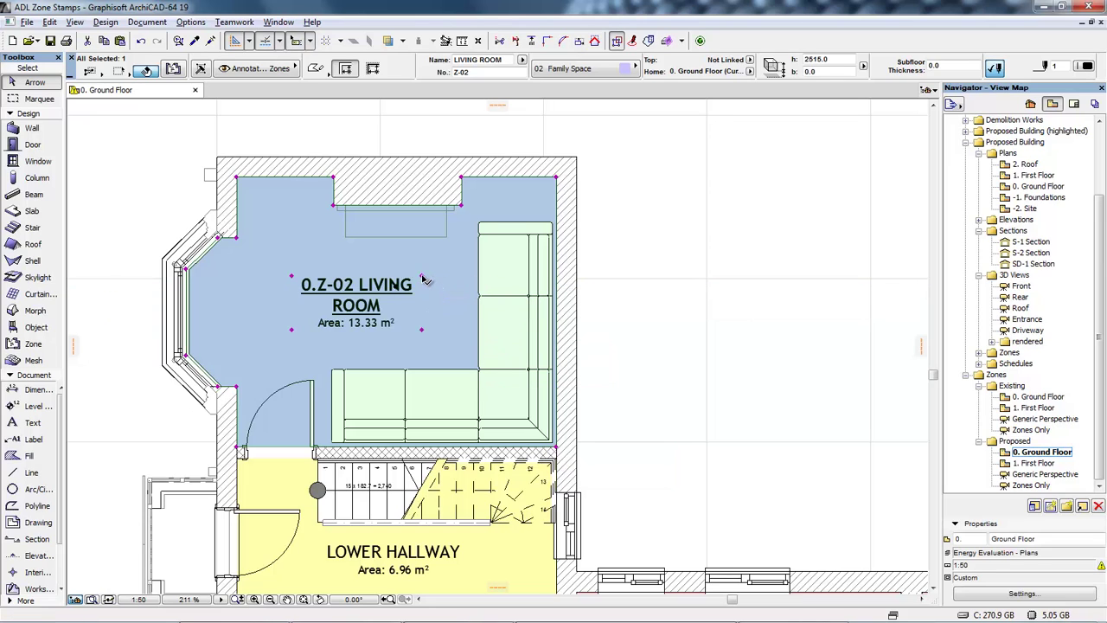
{"action": "left_click", "coordinate": [421, 277]}
{"action": "left_click", "coordinate": [504, 274]}
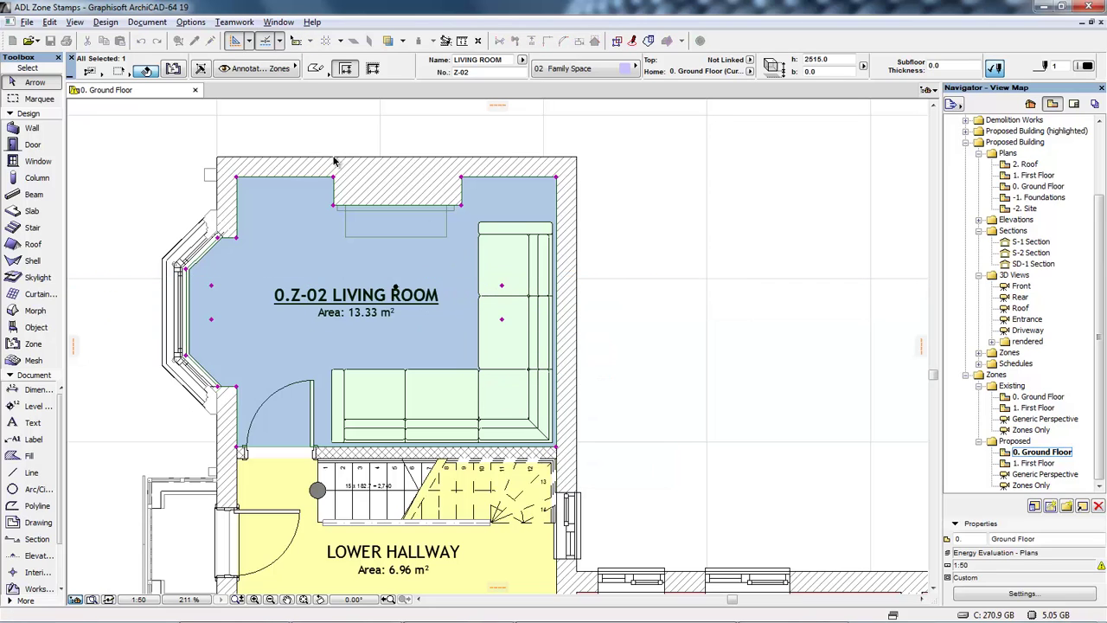
Step: Turn off text wrapping, enable the frame and background of the stamp's textbox, and apply the settings
{"action": "left_click", "coordinate": [179, 69]}
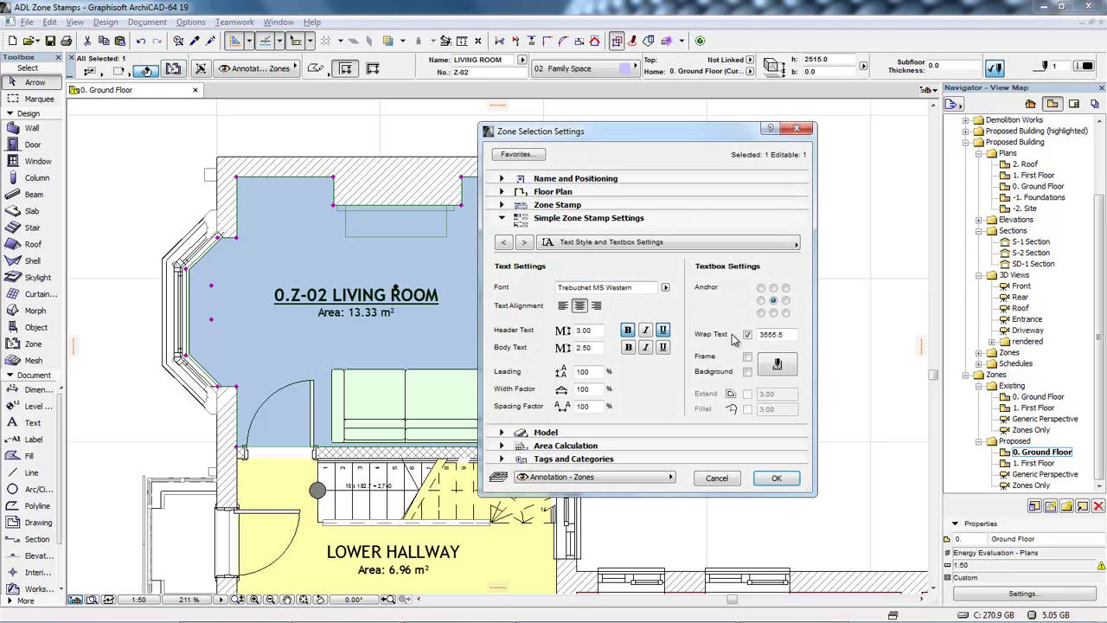
{"action": "left_click", "coordinate": [748, 334]}
{"action": "left_click", "coordinate": [748, 357]}
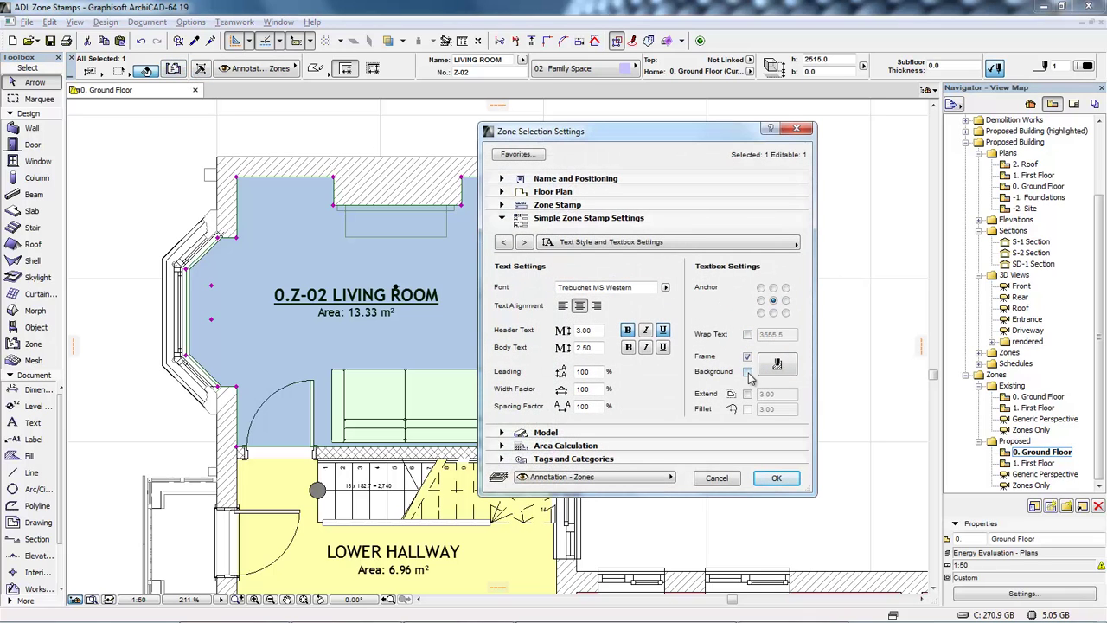
{"action": "left_click", "coordinate": [748, 371]}
{"action": "left_click", "coordinate": [775, 476]}
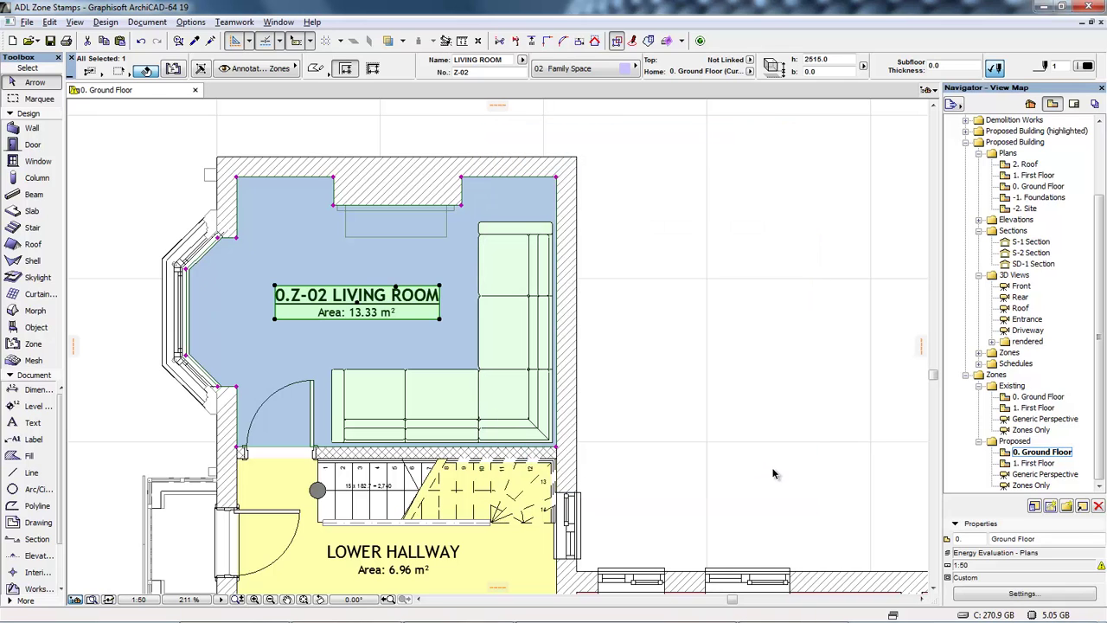
Step: Enable Extend and Fillet for the stamp's frame, both at 3.00, and apply the settings
{"action": "left_click", "coordinate": [173, 68]}
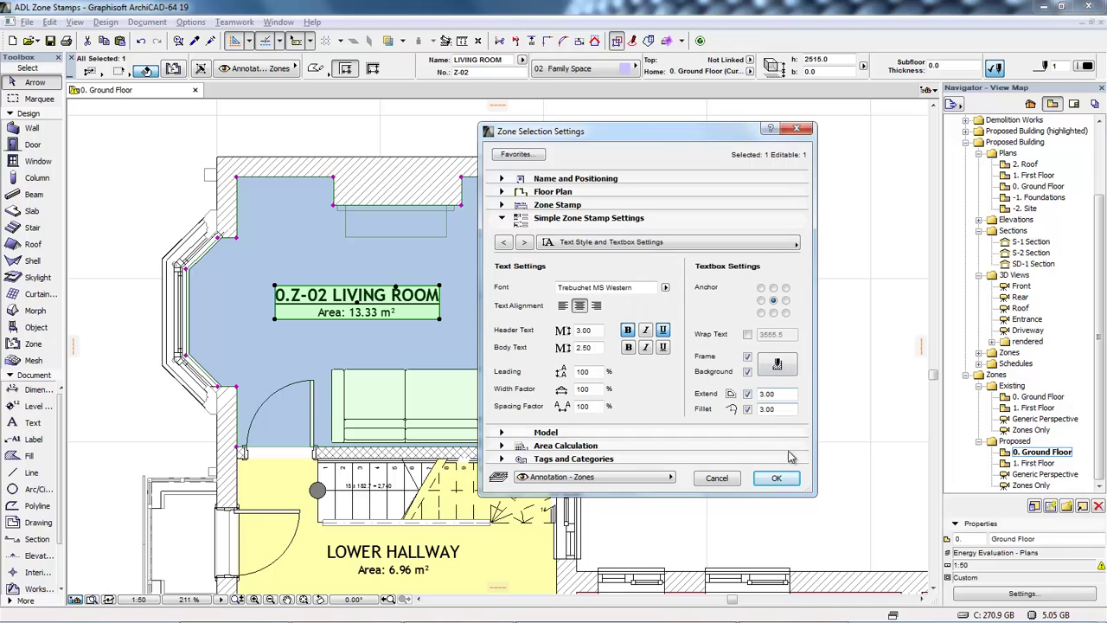
{"action": "left_click", "coordinate": [777, 477]}
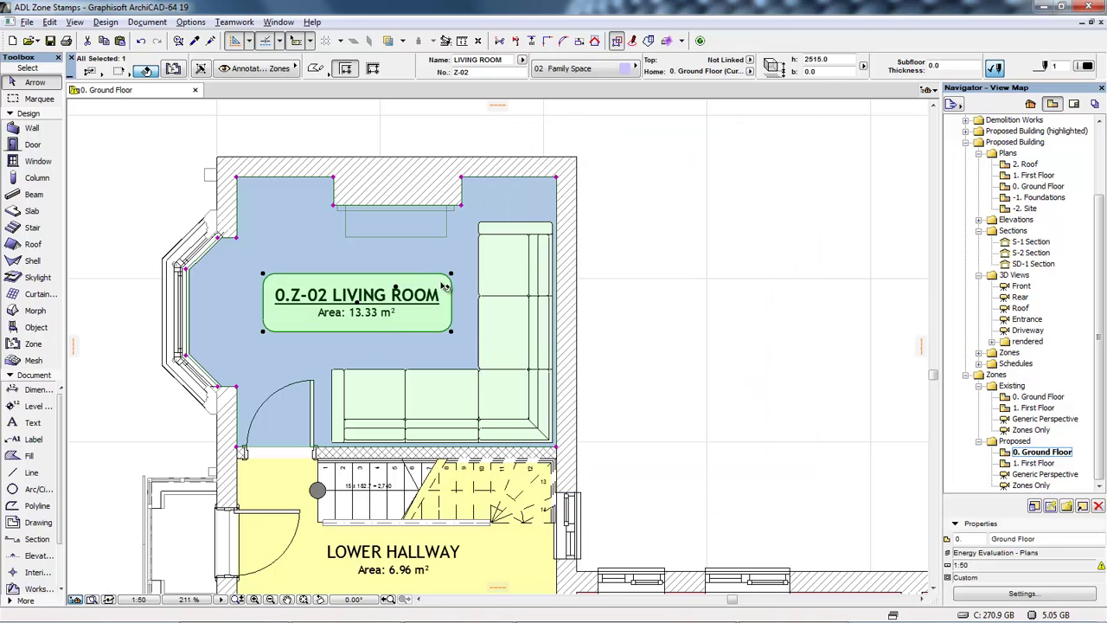
Step: Examine the floor plan attributes for the line, fill and pens of the stamp's frame and background
{"action": "left_click", "coordinate": [173, 68]}
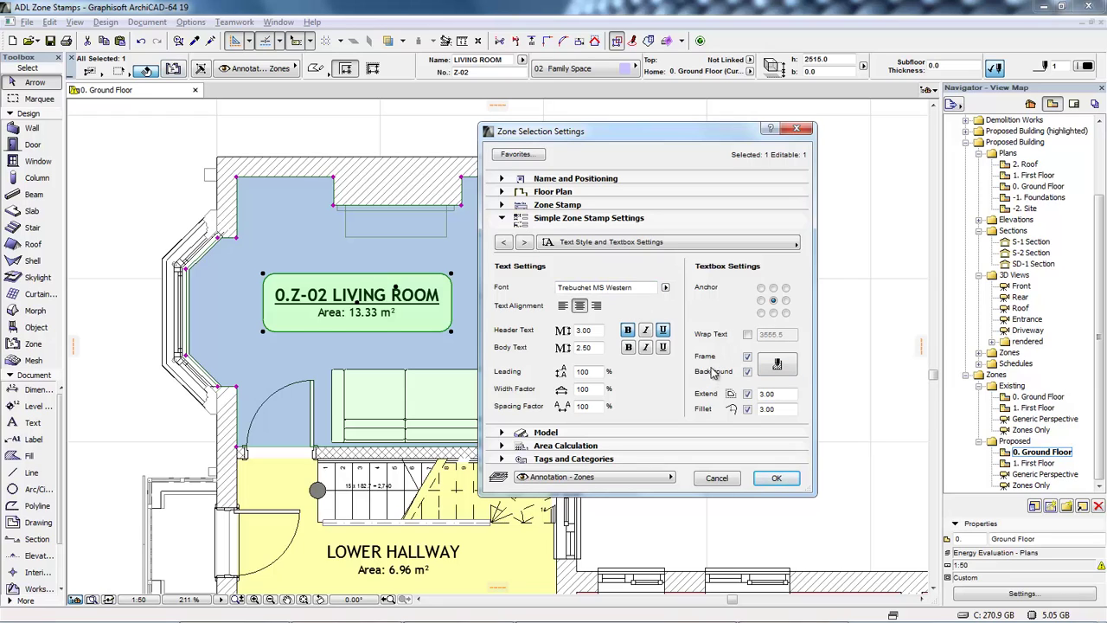
{"action": "left_click", "coordinate": [773, 365]}
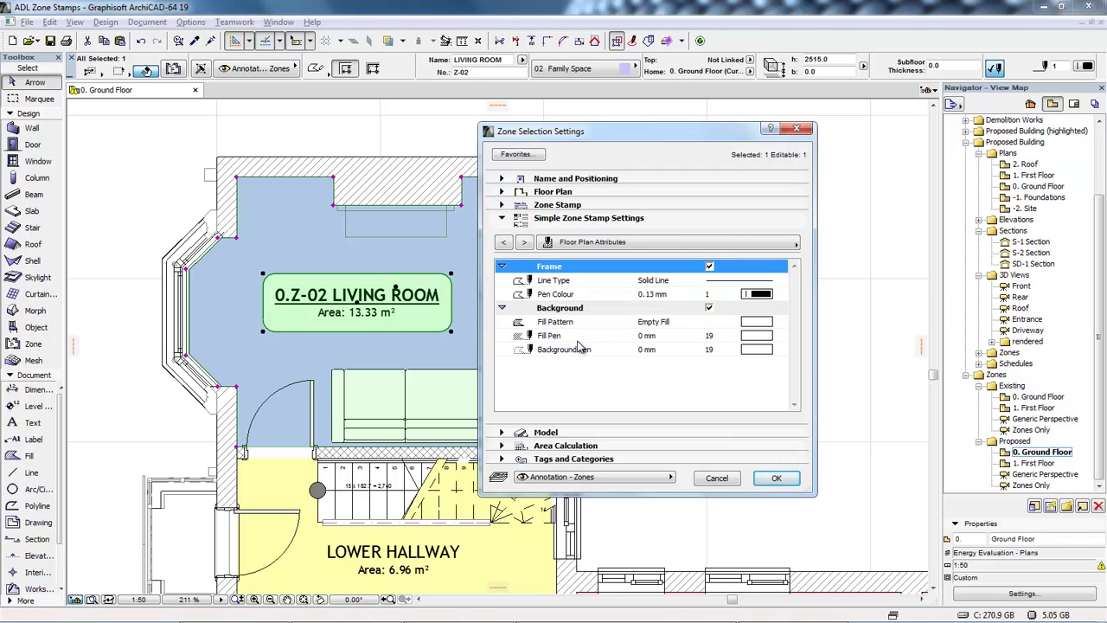
{"action": "left_click", "coordinate": [771, 476]}
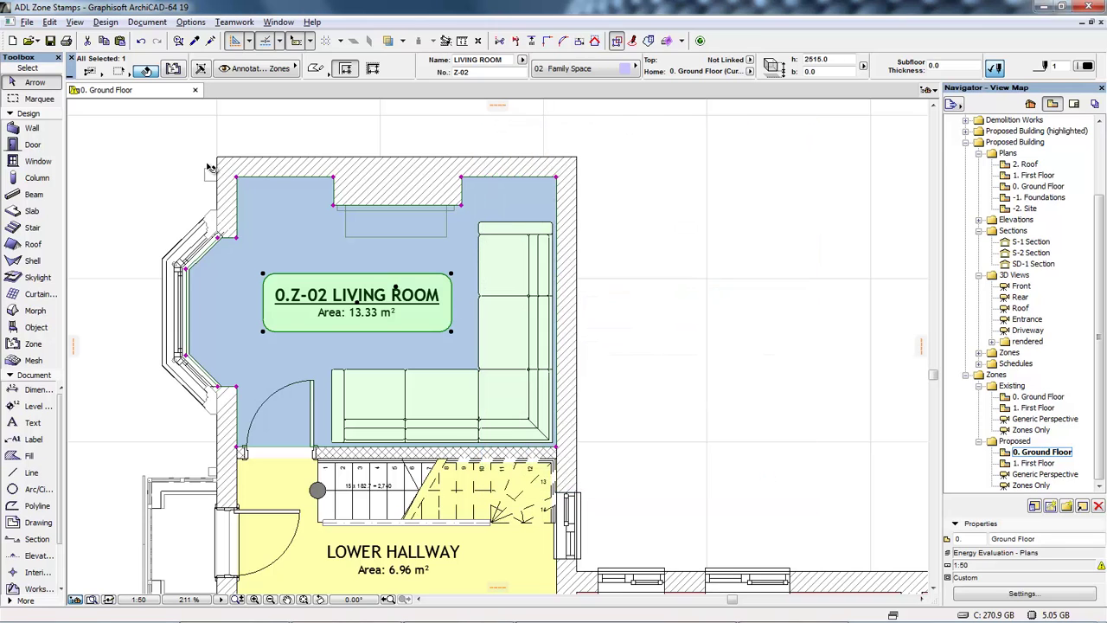
Step: Insert a new row below the area row in the Living Room zone stamp's fields
{"action": "left_click", "coordinate": [174, 69]}
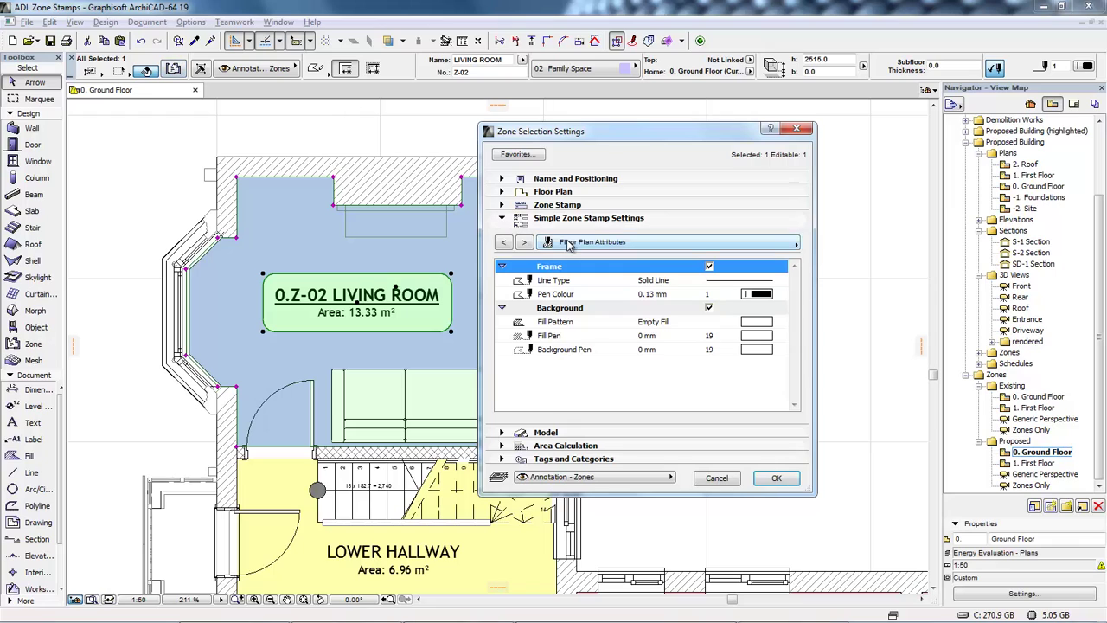
{"action": "left_click", "coordinate": [571, 244]}
{"action": "left_click", "coordinate": [814, 241]}
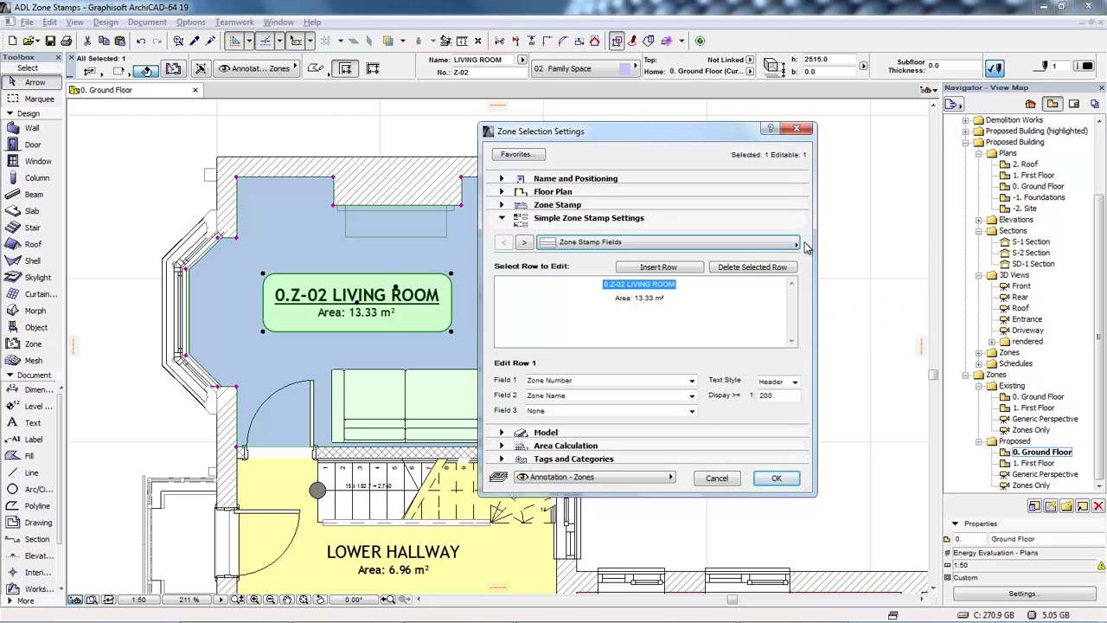
{"action": "left_click", "coordinate": [644, 298]}
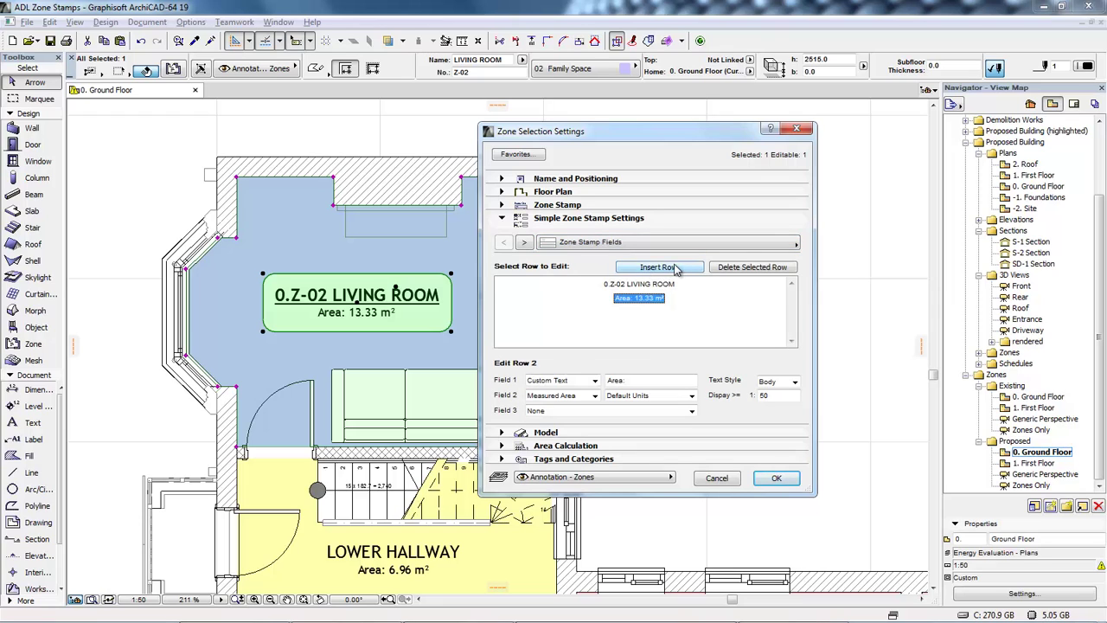
{"action": "left_click", "coordinate": [677, 267]}
Step: Set the new third row's first field to IFC Data with IFC Type, and apply the settings
{"action": "left_click", "coordinate": [613, 381]}
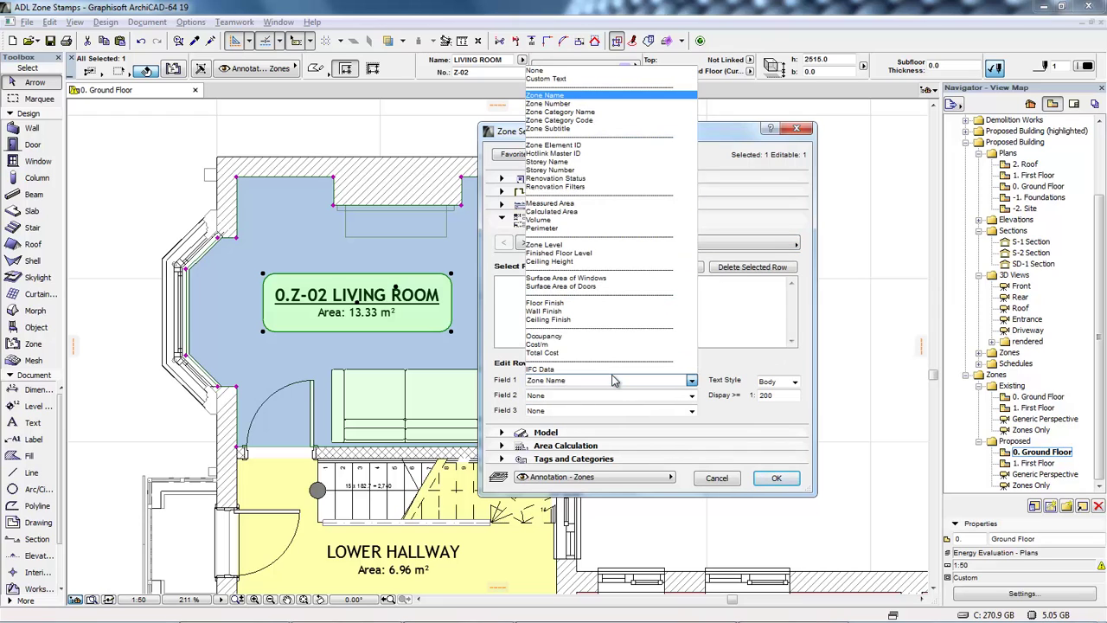
{"action": "left_click", "coordinate": [576, 370]}
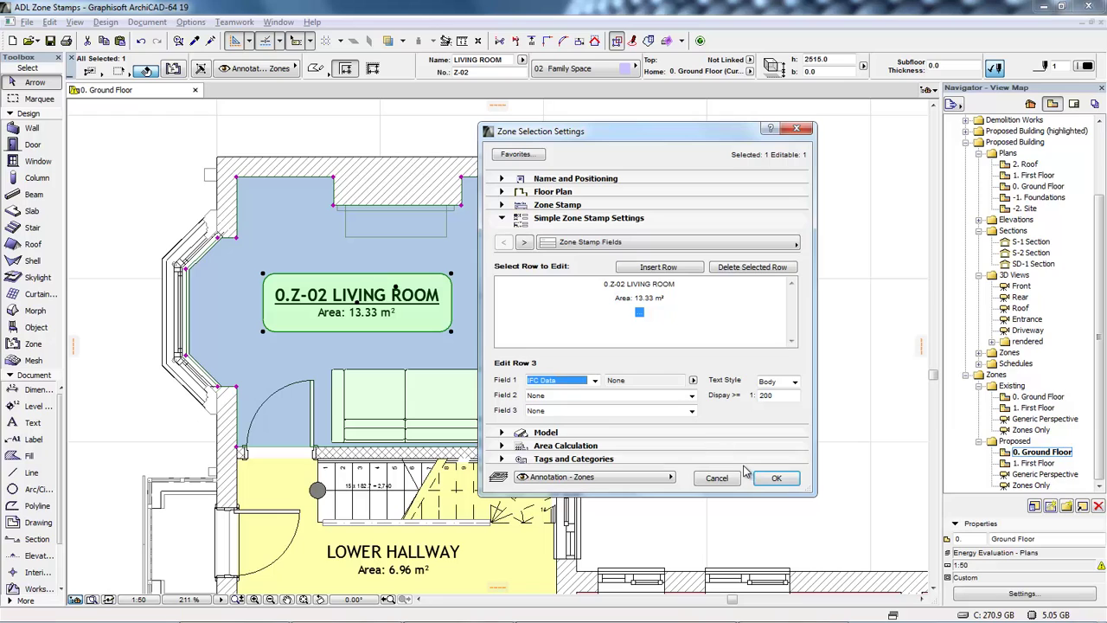
{"action": "left_click", "coordinate": [693, 380]}
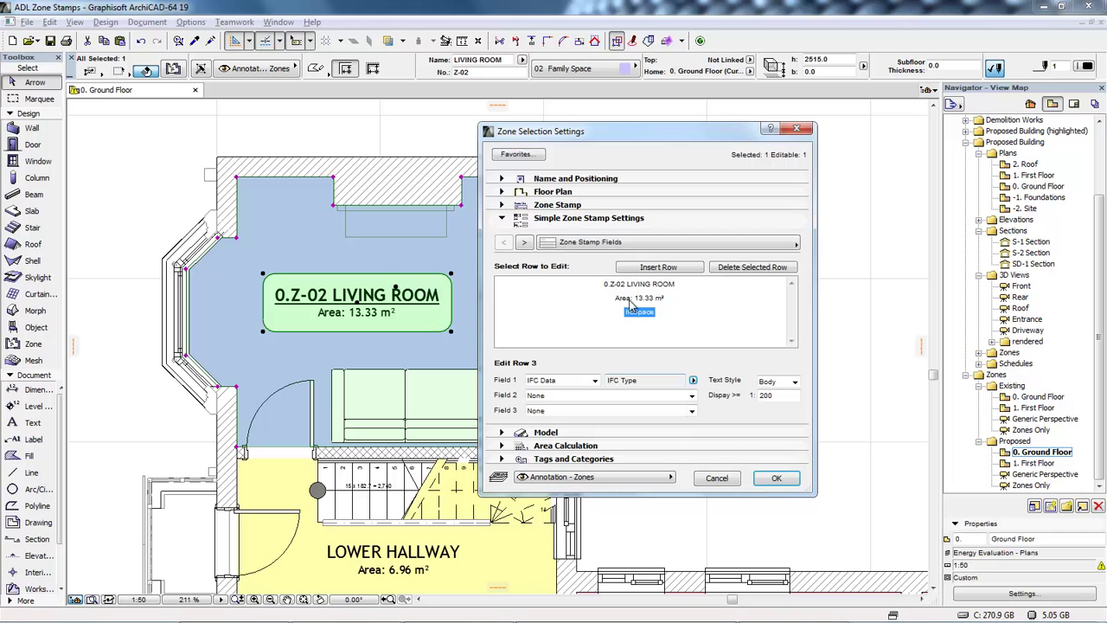
{"action": "left_click", "coordinate": [775, 478]}
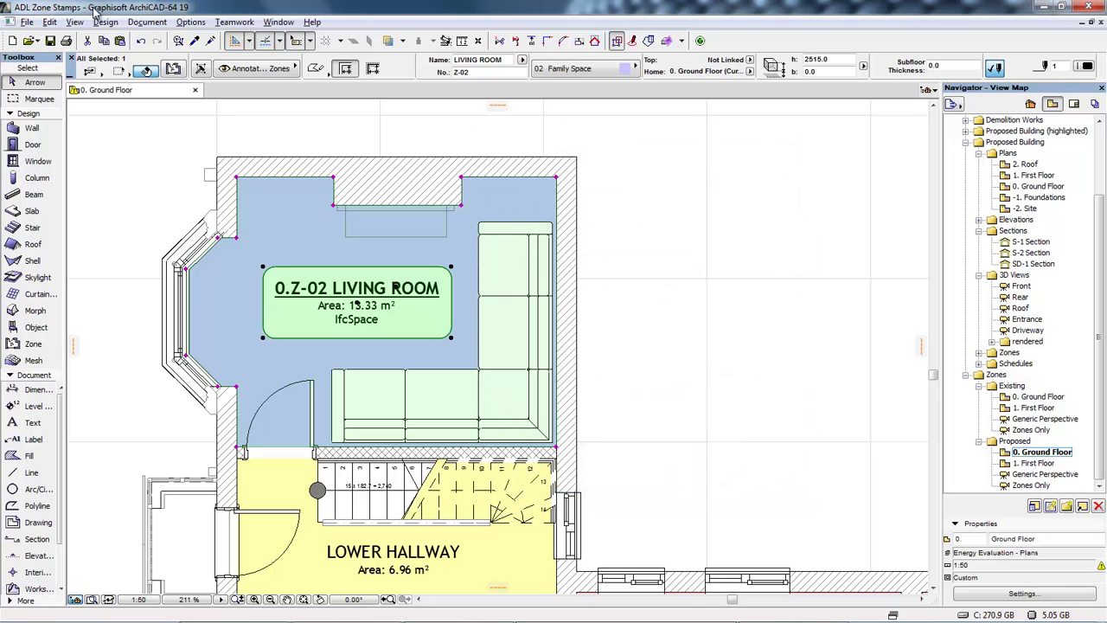
Step: Set the third row's second field to IFC Data with ArchiCAD IFC ID, and apply the settings
{"action": "left_click", "coordinate": [173, 70]}
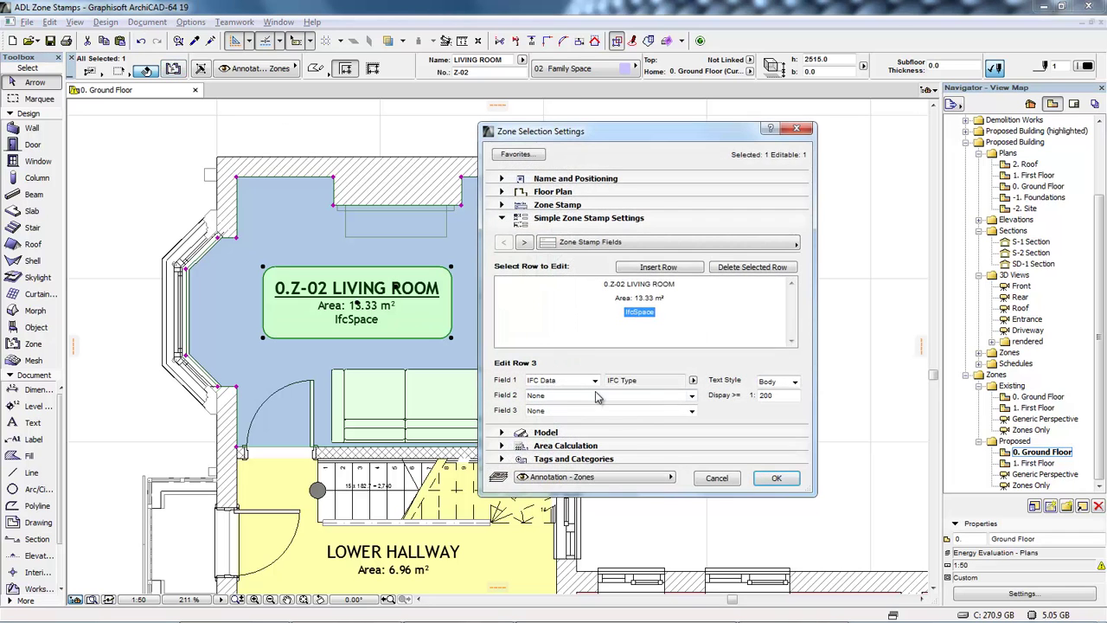
{"action": "left_click", "coordinate": [595, 383]}
{"action": "left_click", "coordinate": [595, 384]}
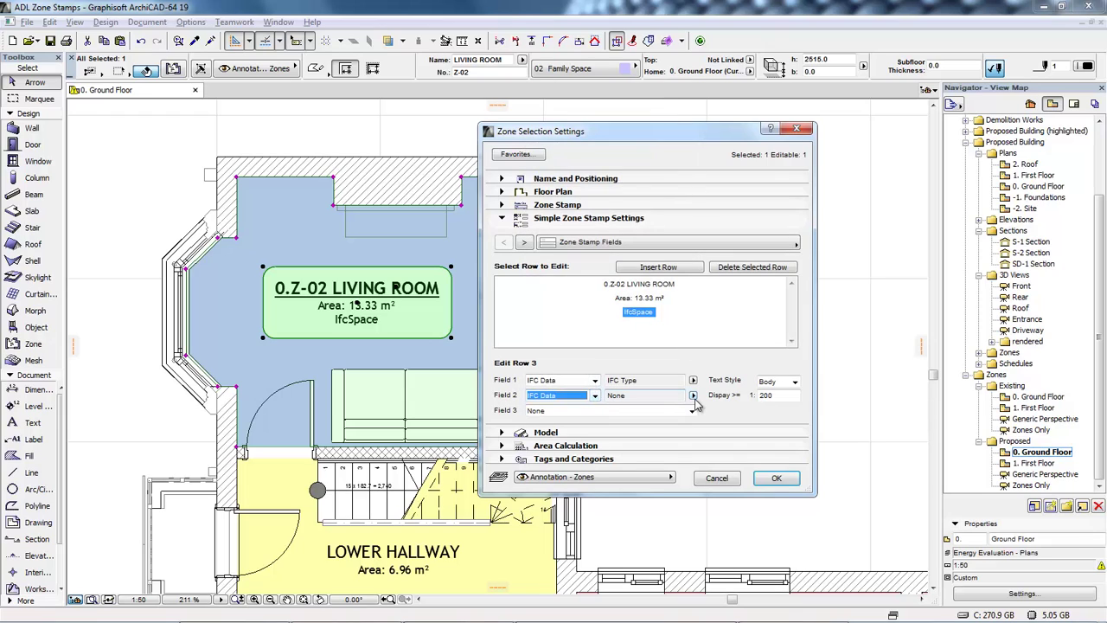
{"action": "left_click", "coordinate": [693, 395]}
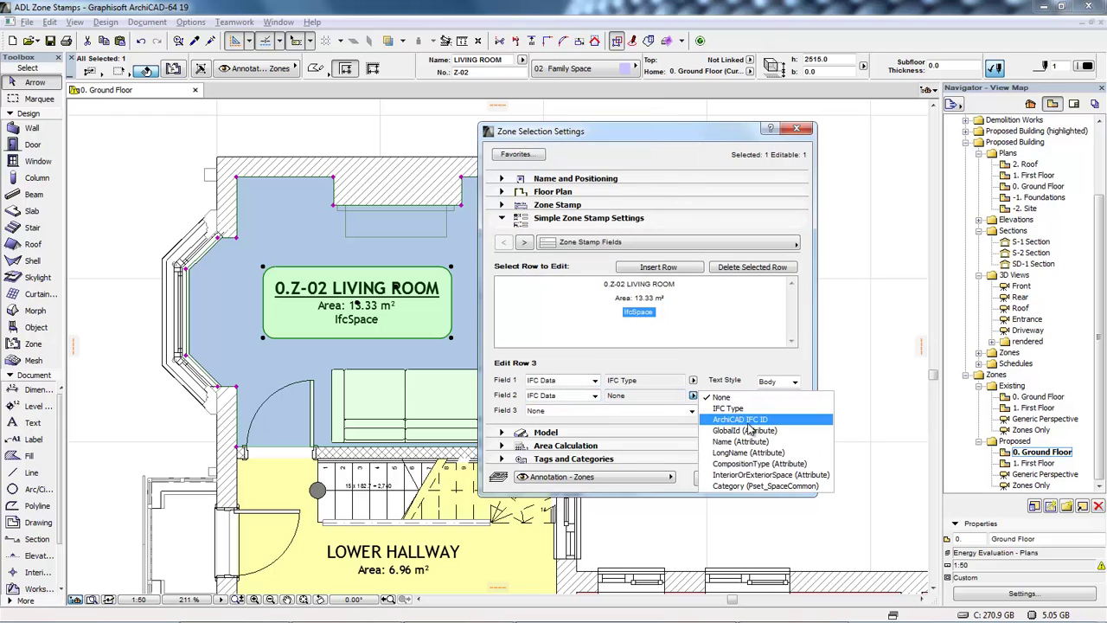
{"action": "left_click", "coordinate": [757, 421]}
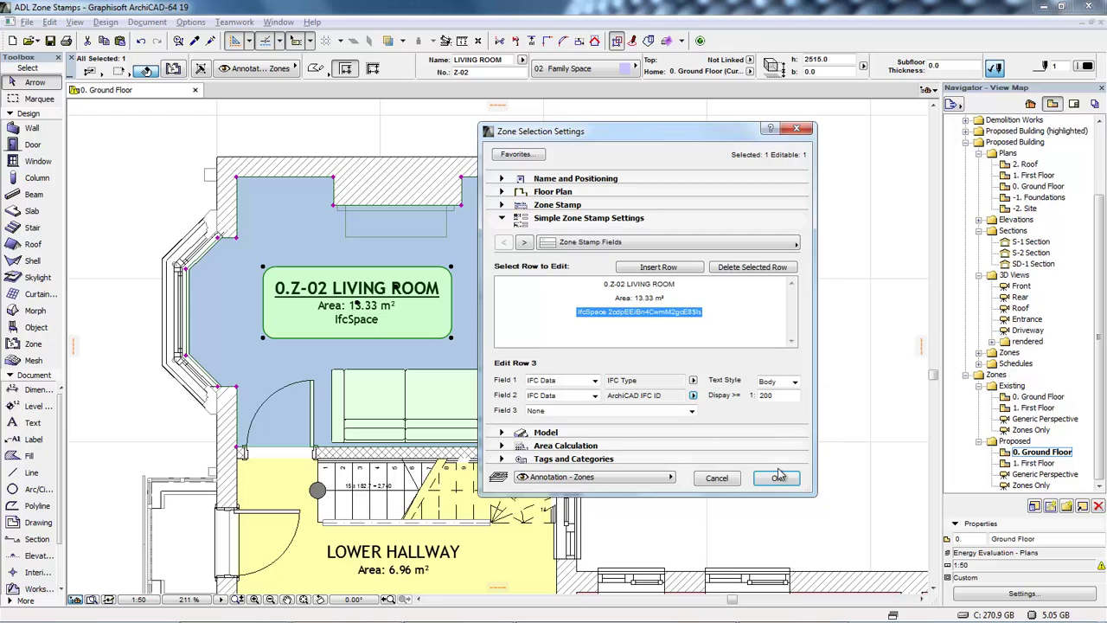
{"action": "left_click", "coordinate": [777, 479]}
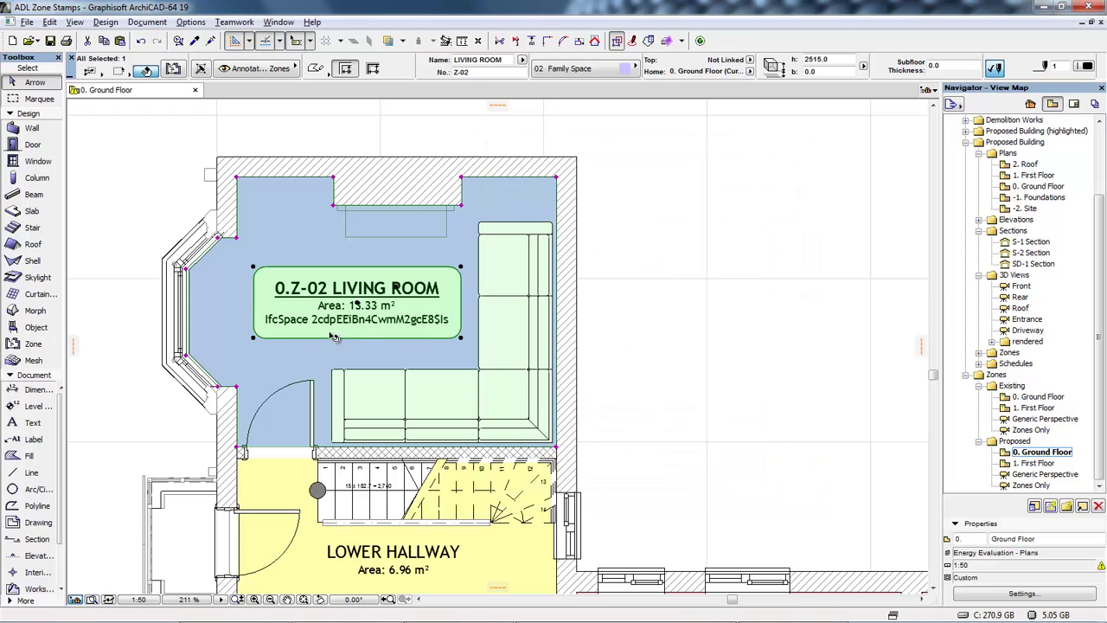
Step: Examine the zone's IFC properties under Tags and Categories, including the attributes at the end of the list
{"action": "left_click", "coordinate": [174, 70]}
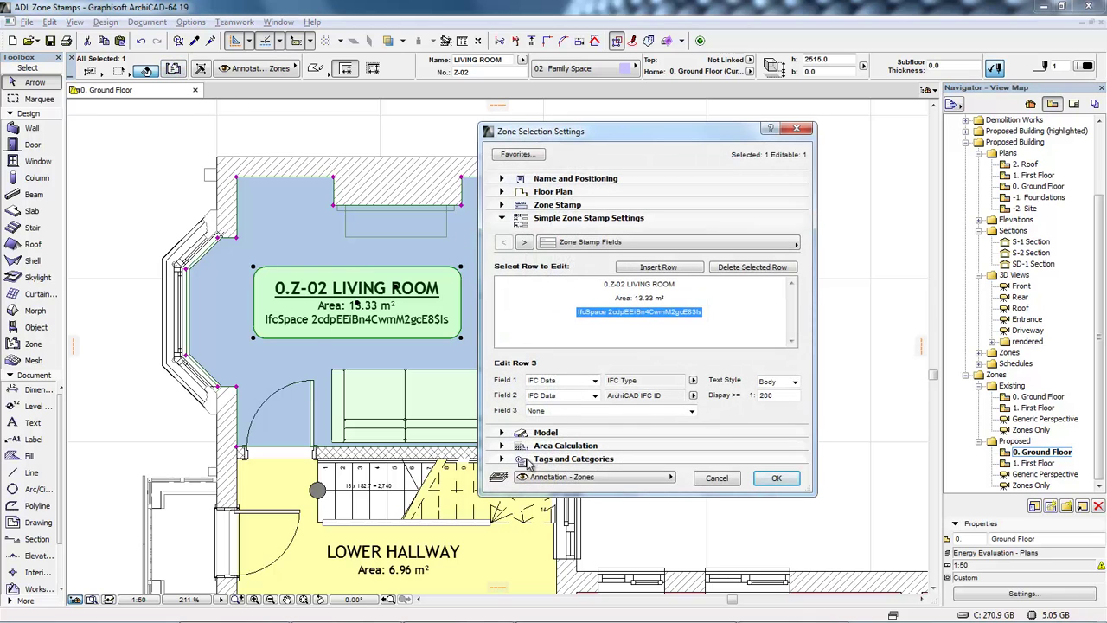
{"action": "left_click", "coordinate": [558, 461]}
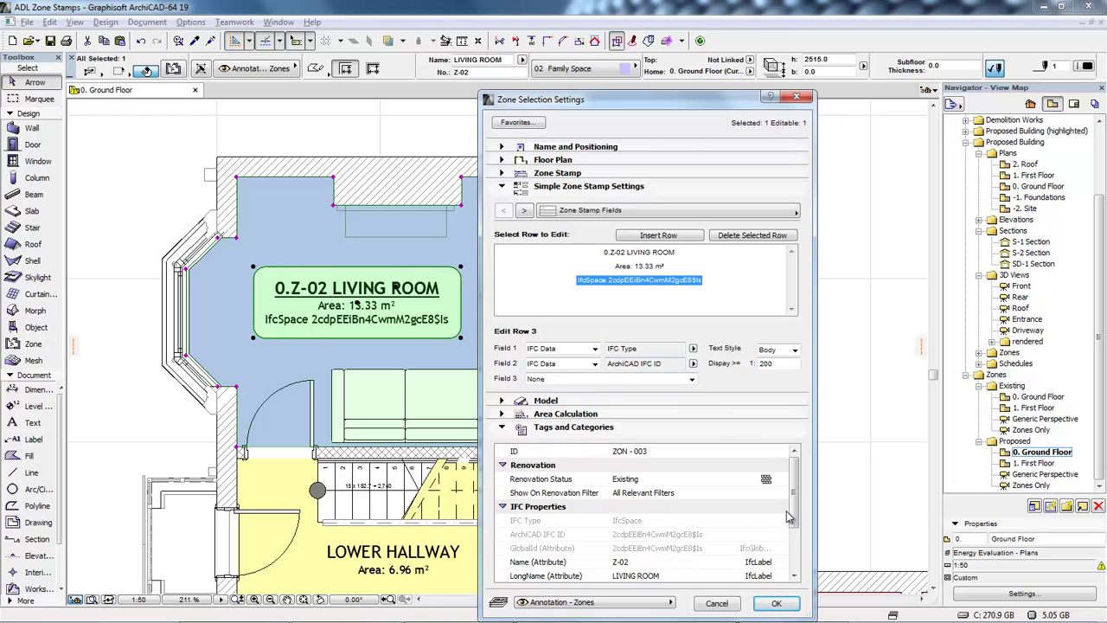
{"action": "left_click_drag", "start_coordinate": [792, 519], "coordinate": [792, 554]}
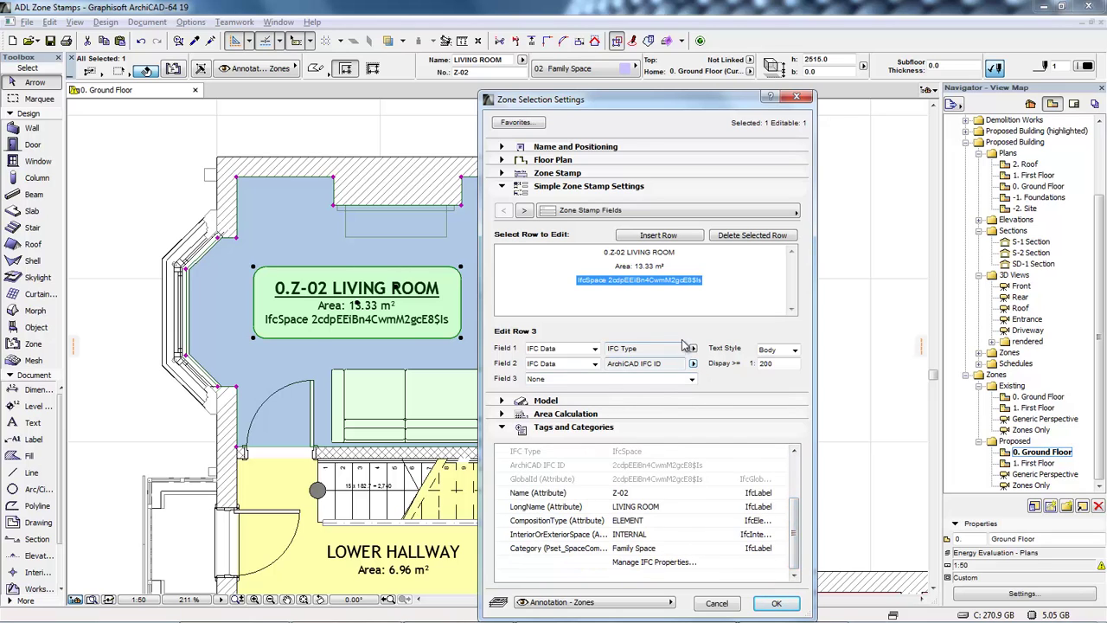
{"action": "left_click", "coordinate": [774, 605]}
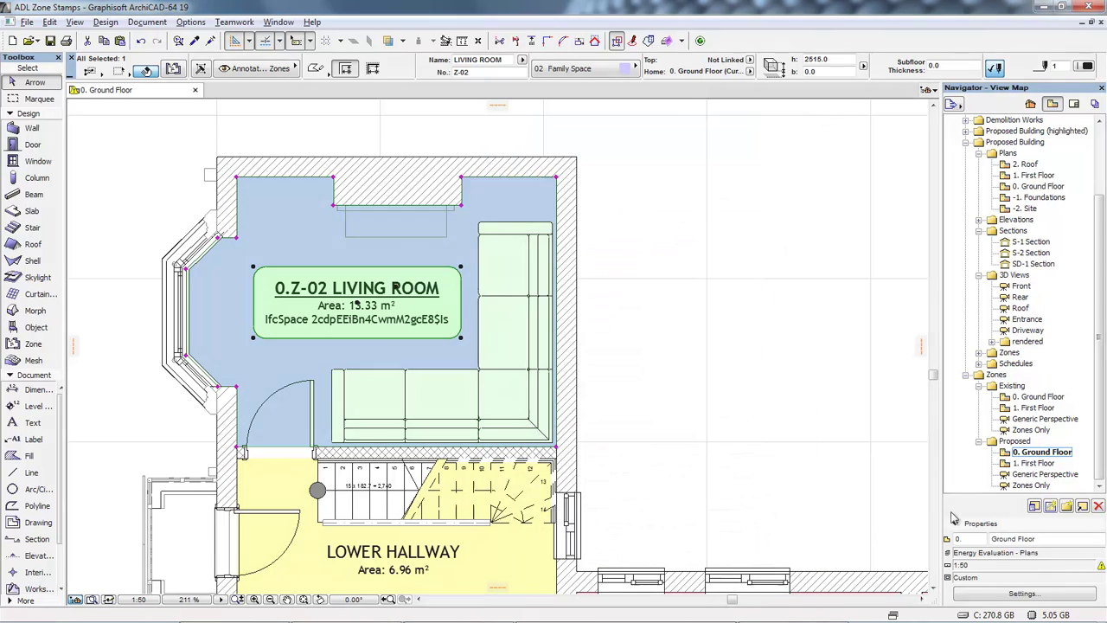